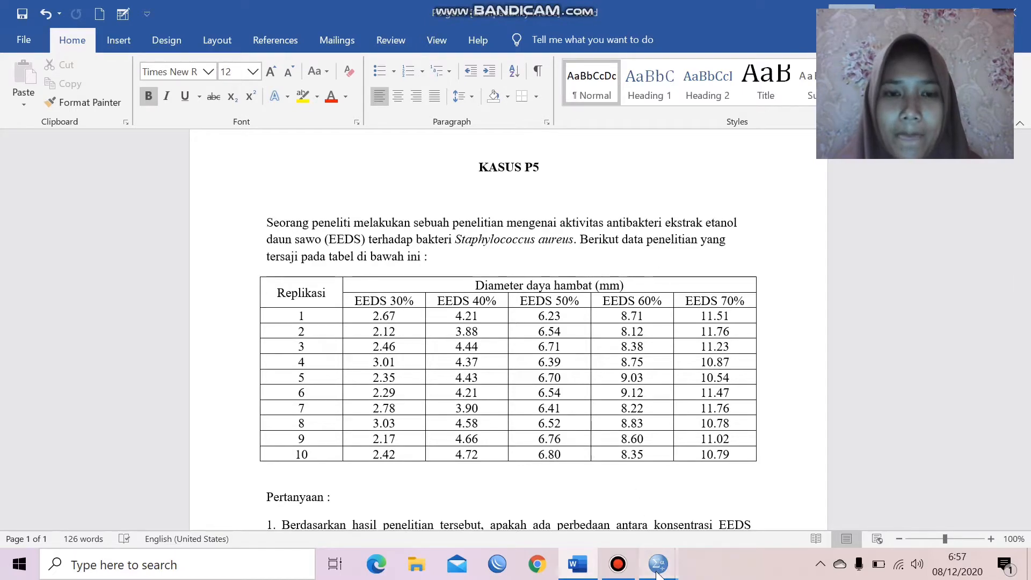
Step: Switch to SPSS and compare the EEDS1 to EEDS5 variables and data values with the replication table in the Word document
mouse_move(659, 572)
left_click(695, 516)
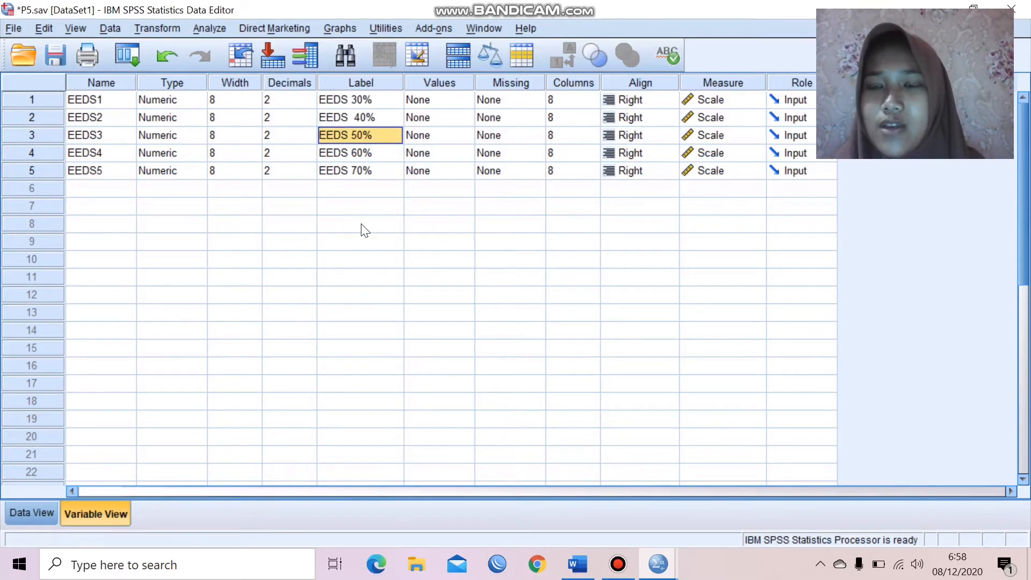
left_click(34, 517)
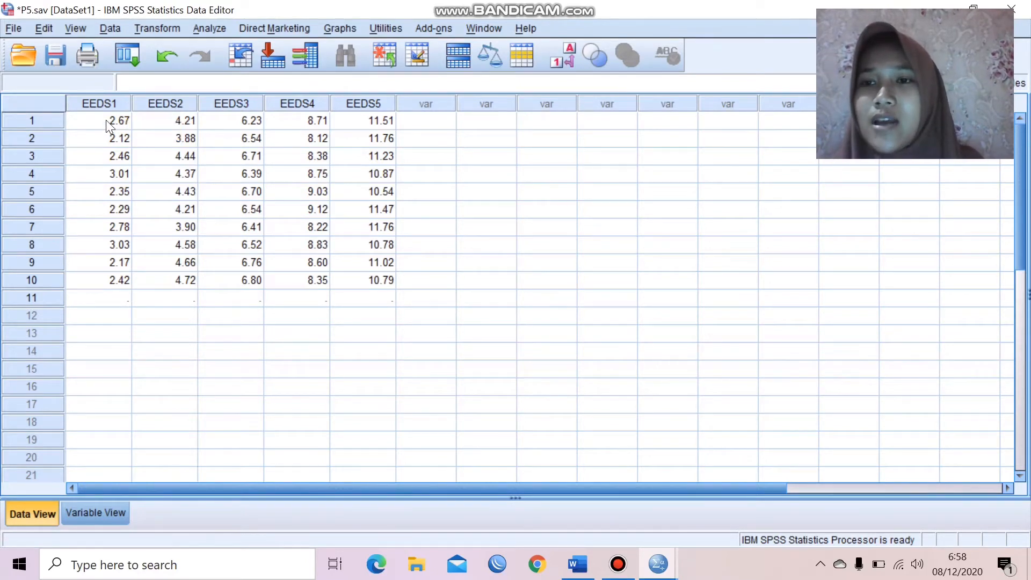
left_click(577, 564)
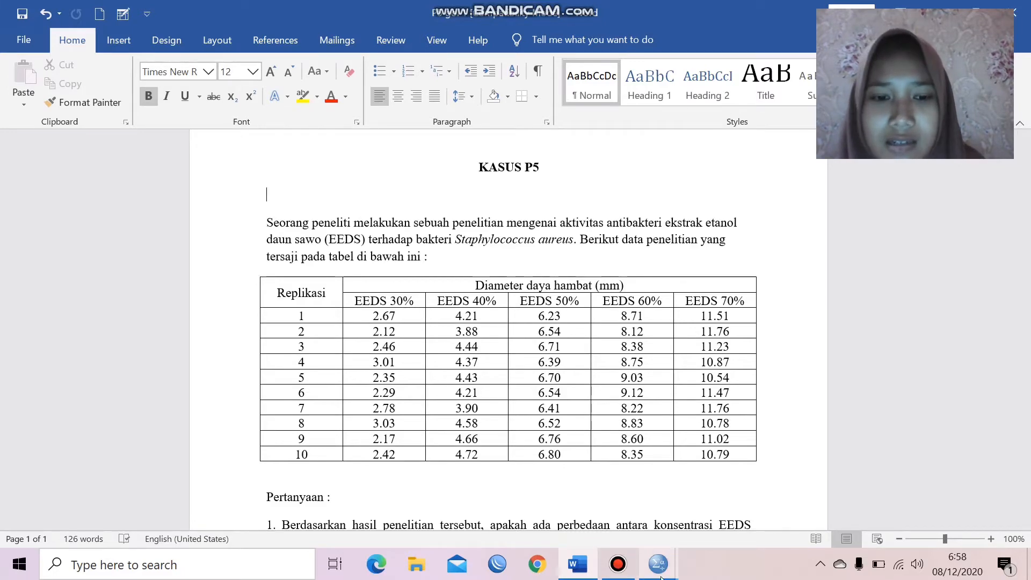
mouse_move(658, 564)
left_click(730, 489)
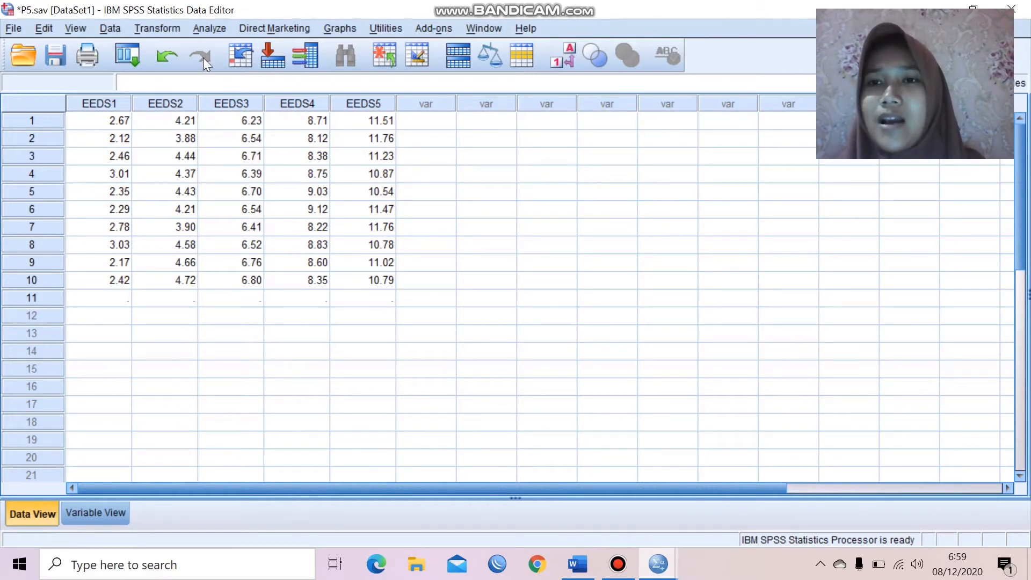
Step: Set up an Explore analysis with EEDS 30%, 40%, 50%, 60% and 70% as the dependent variables
left_click(207, 25)
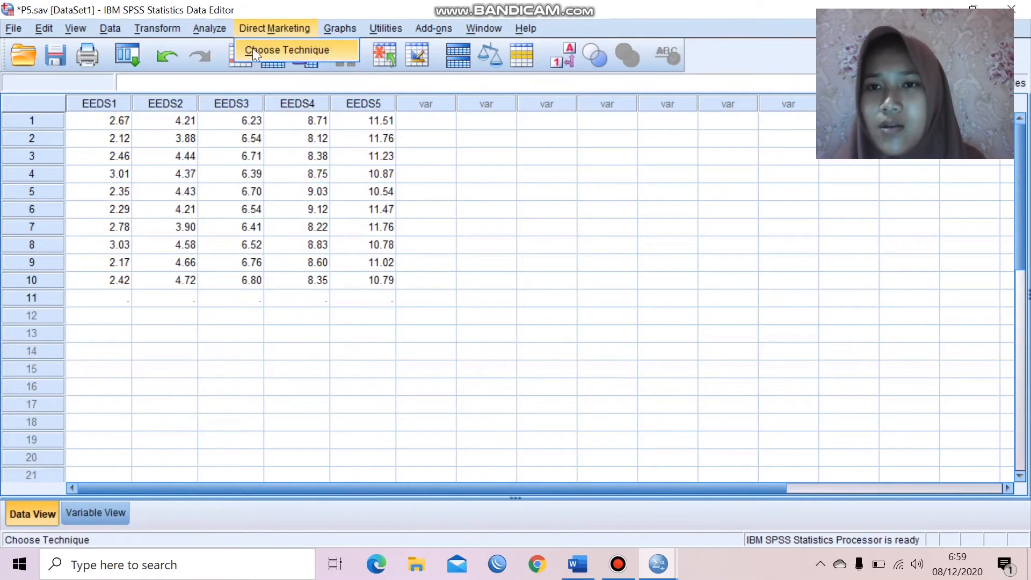
left_click(202, 28)
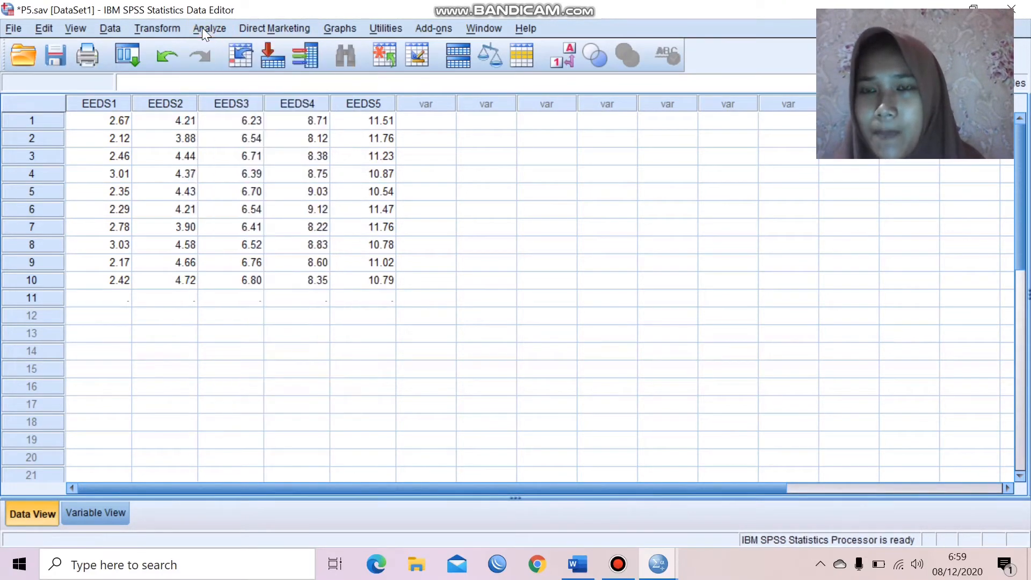
left_click(202, 24)
mouse_move(228, 68)
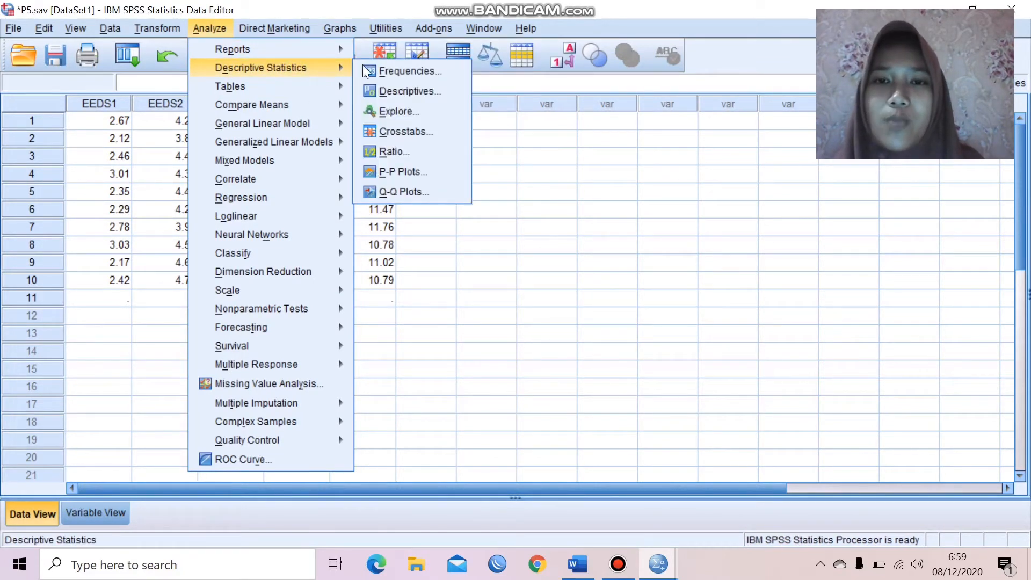
left_click(391, 105)
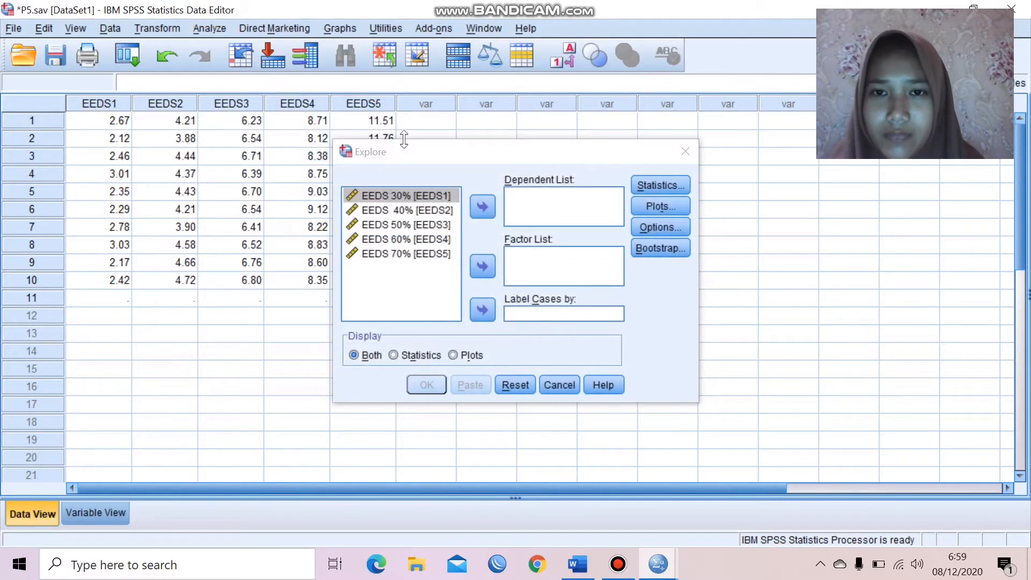
left_click(430, 194)
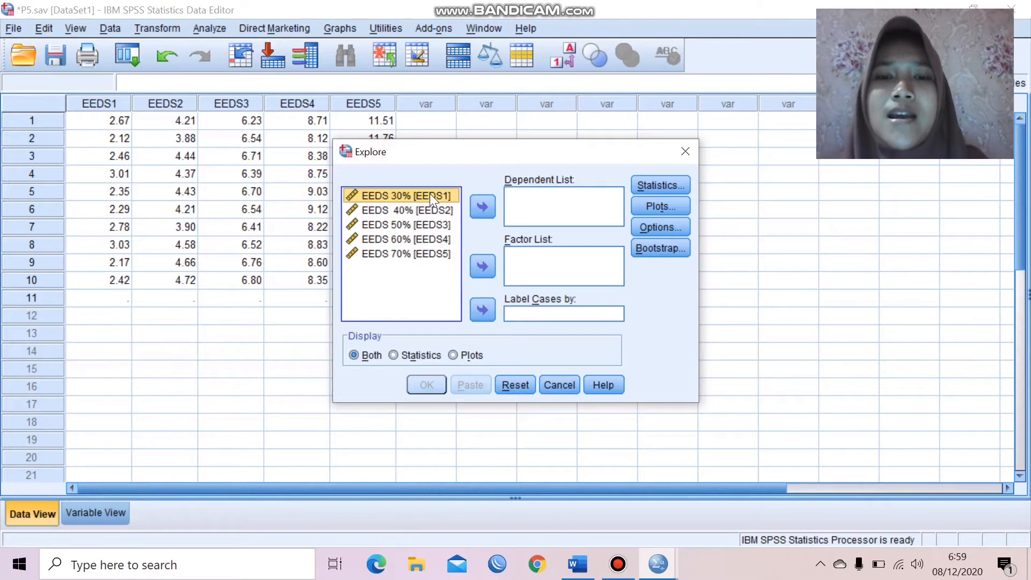
left_click(481, 209)
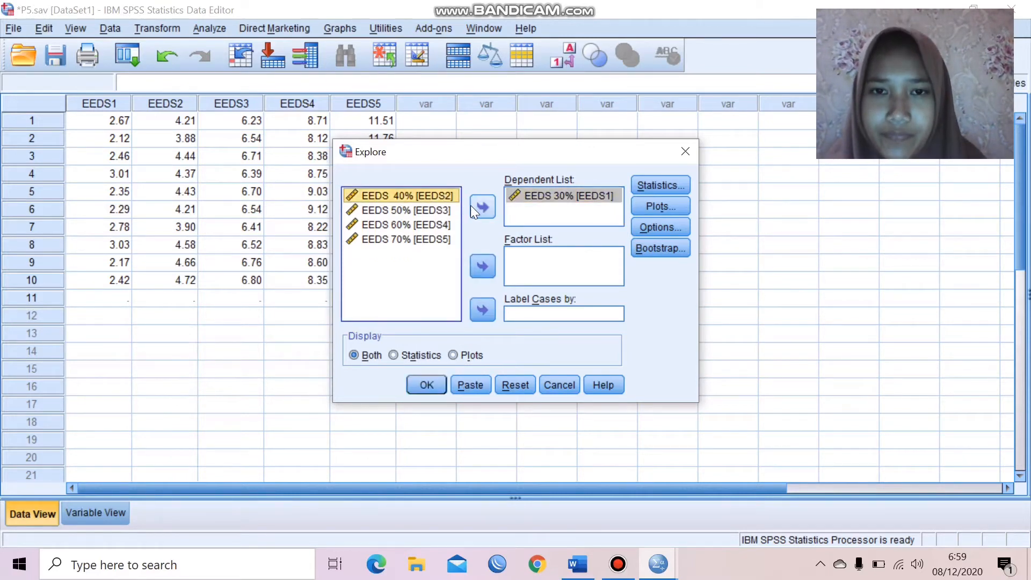
left_click(471, 206)
left_click(436, 194)
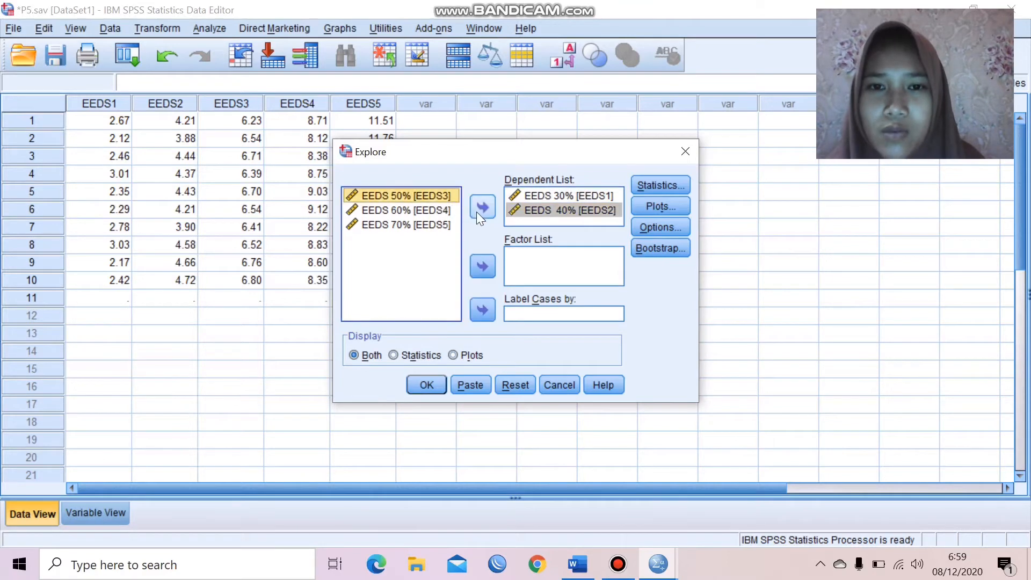
left_click(475, 212)
left_click(434, 194)
left_click(485, 208)
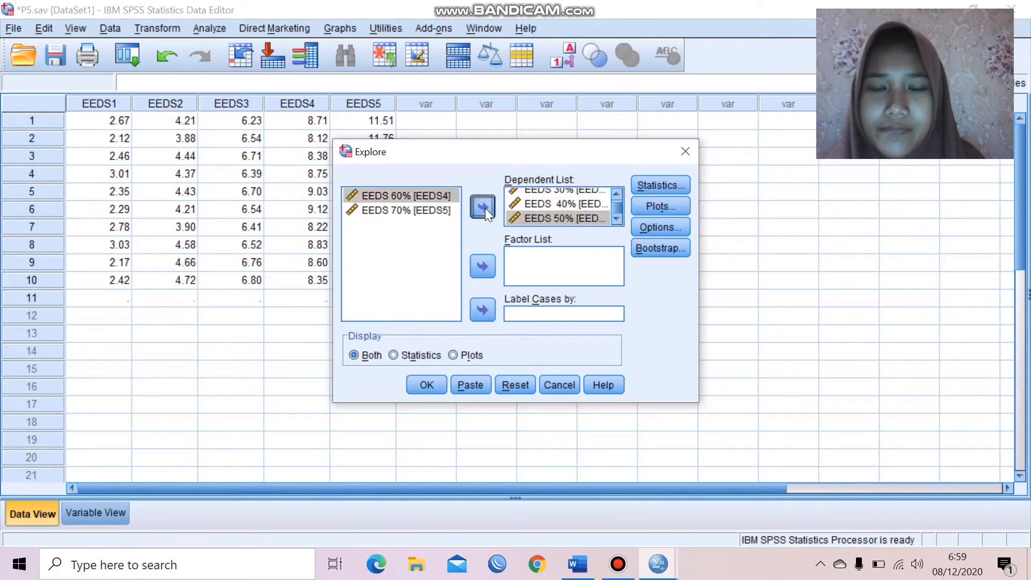
left_click(443, 194)
left_click(485, 212)
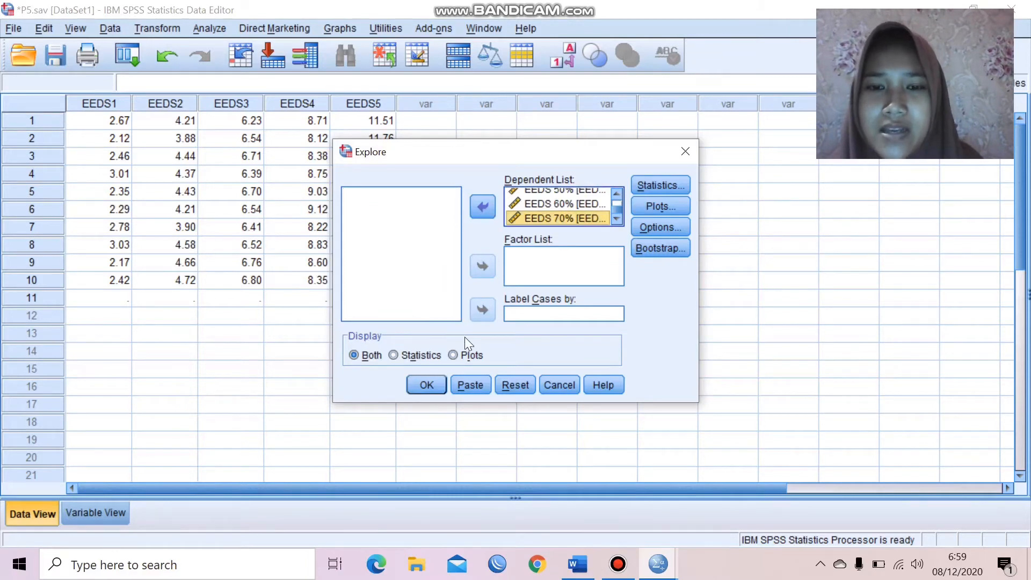
Step: Run Explore displaying plots only, with boxplots set to None, stem-and-leaf off and normality plots with tests on
left_click(453, 355)
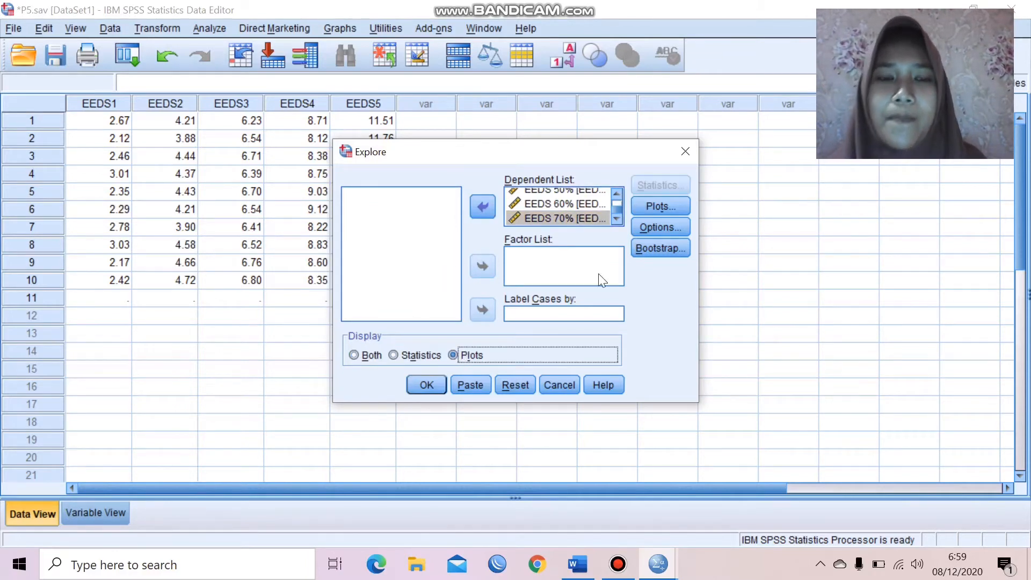
left_click(672, 208)
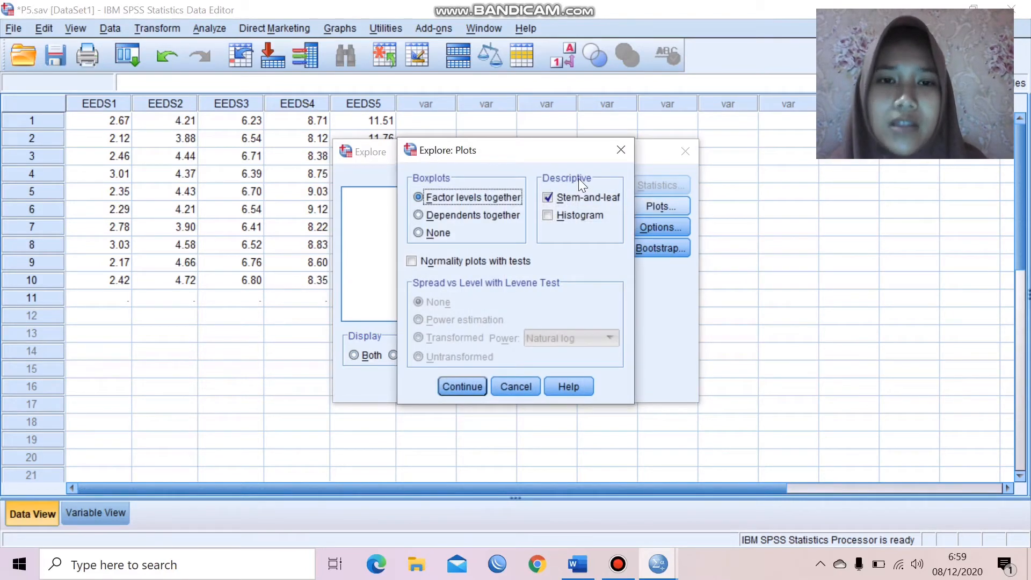
left_click(549, 198)
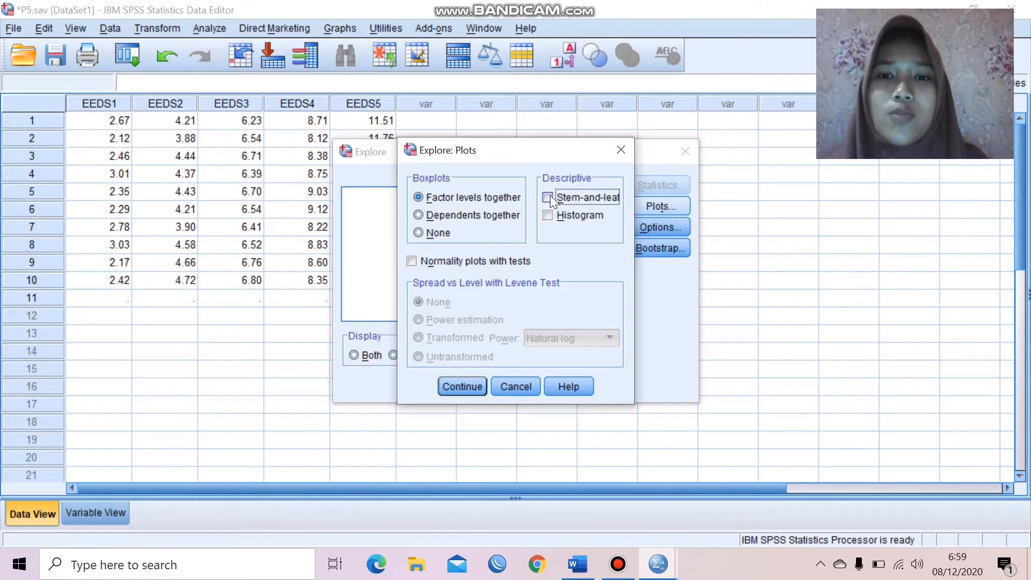
left_click(420, 232)
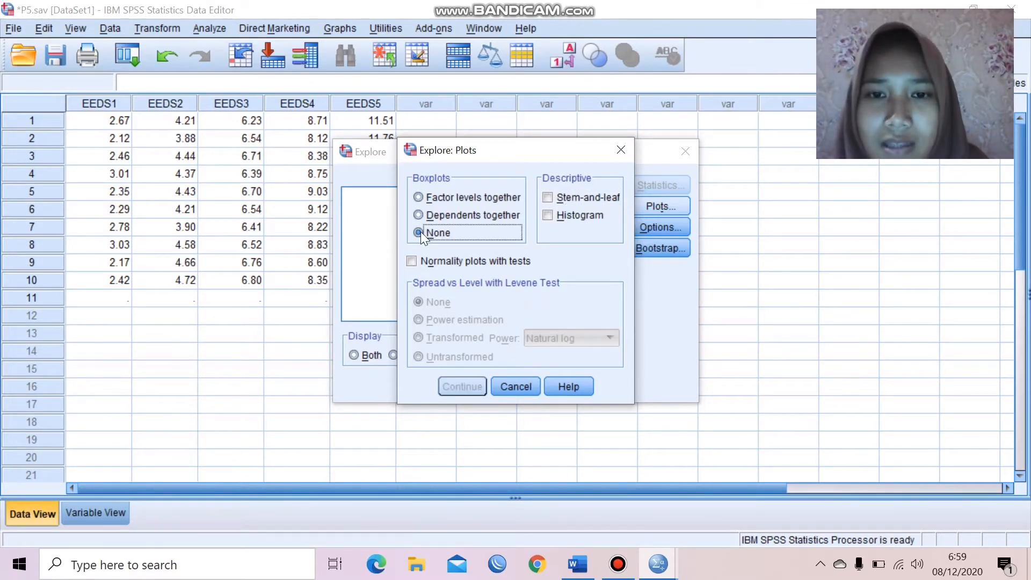
left_click(412, 262)
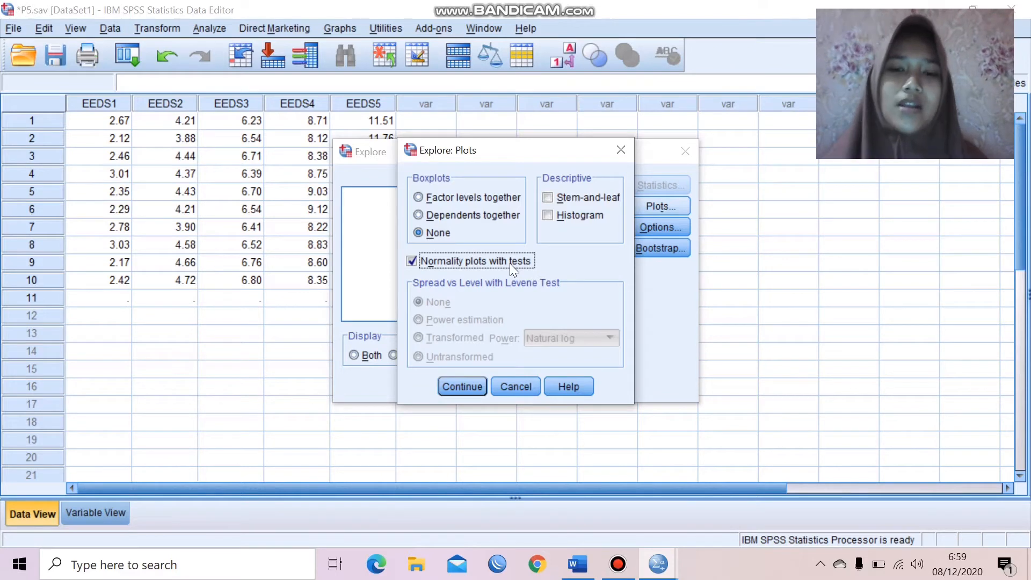
left_click(463, 386)
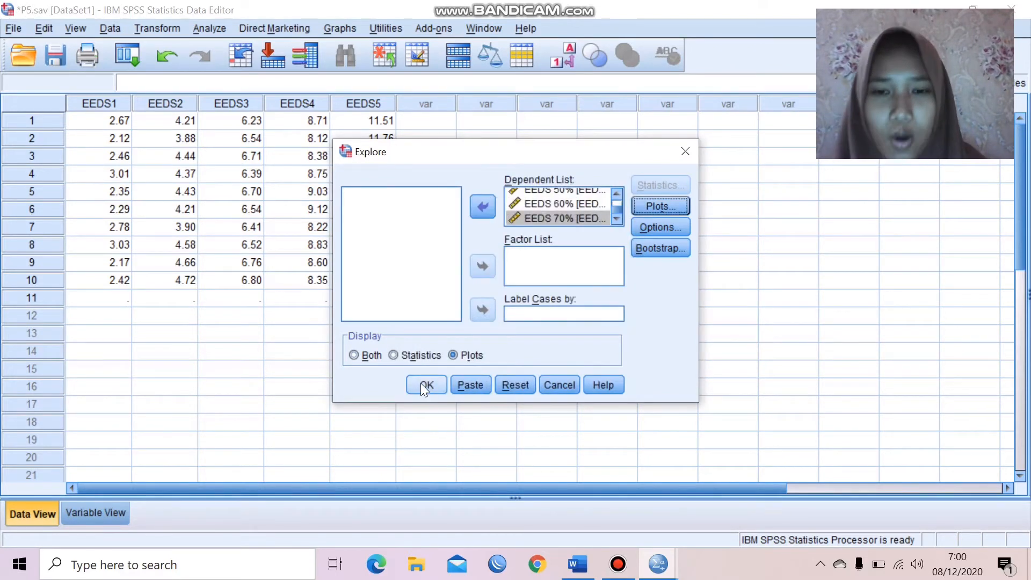
left_click(424, 386)
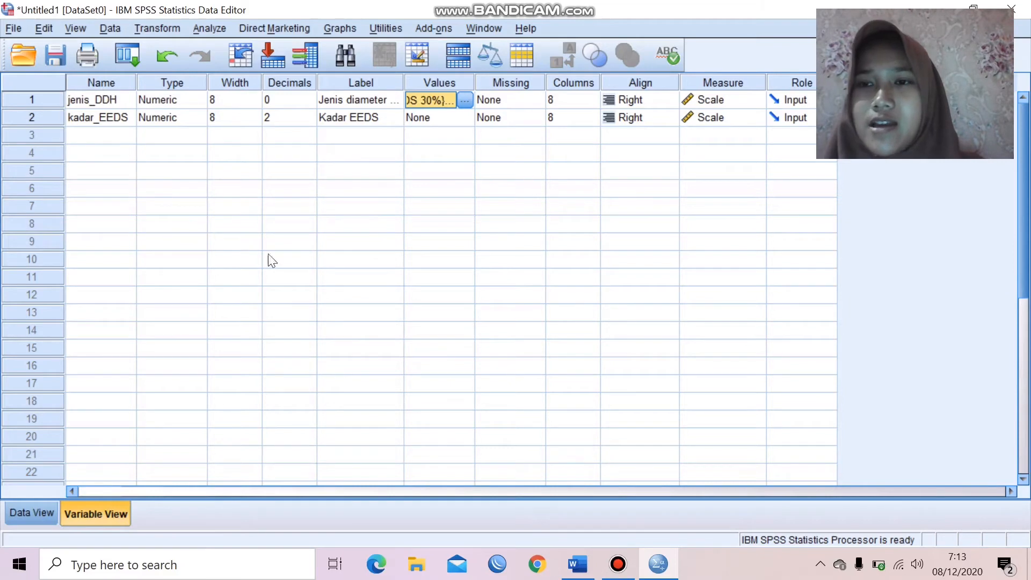
Step: Consult the inhibition-diameter table in the Word document and return to the untitled SPSS dataset
left_click(574, 569)
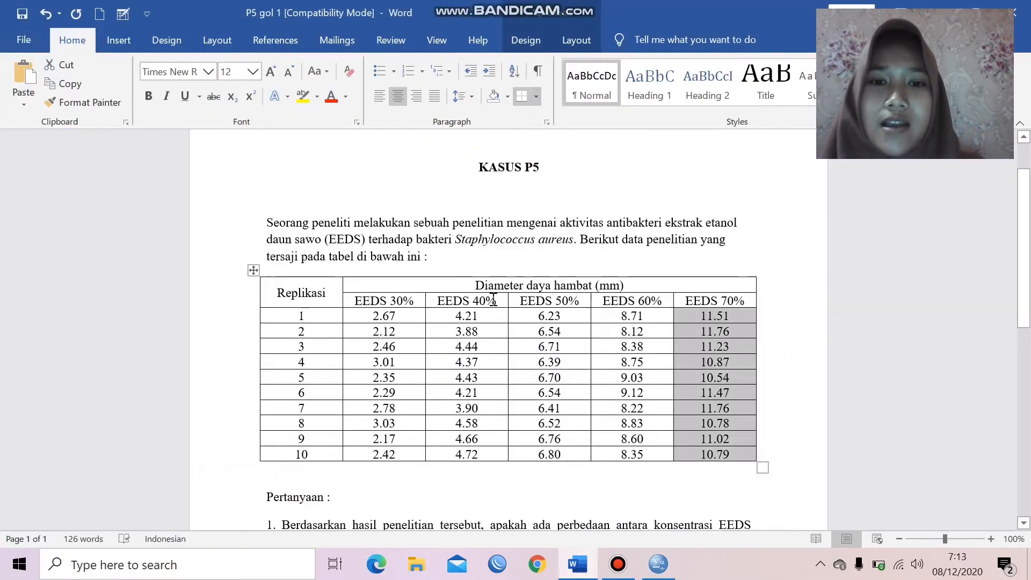
left_click(535, 268)
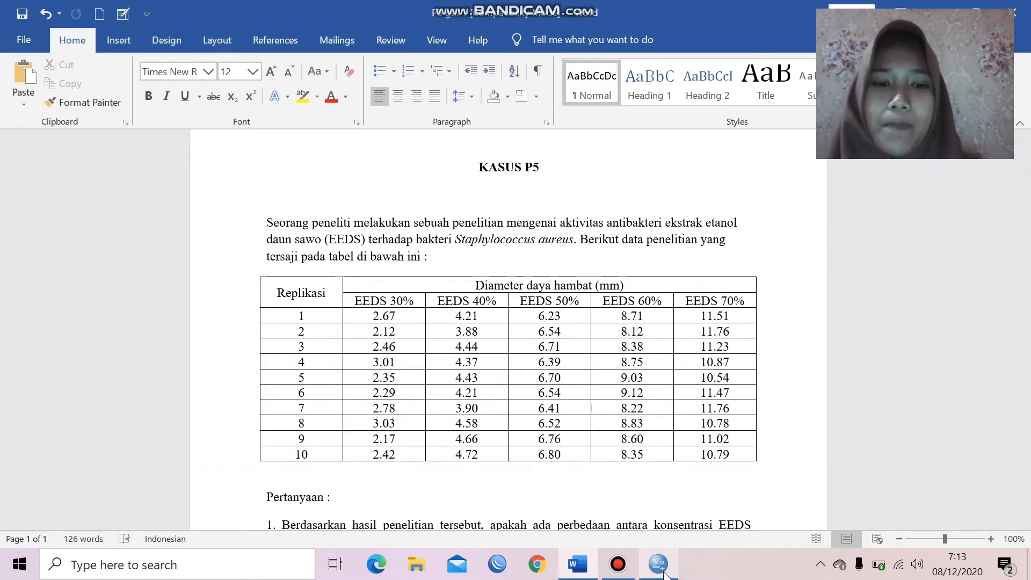
mouse_move(663, 573)
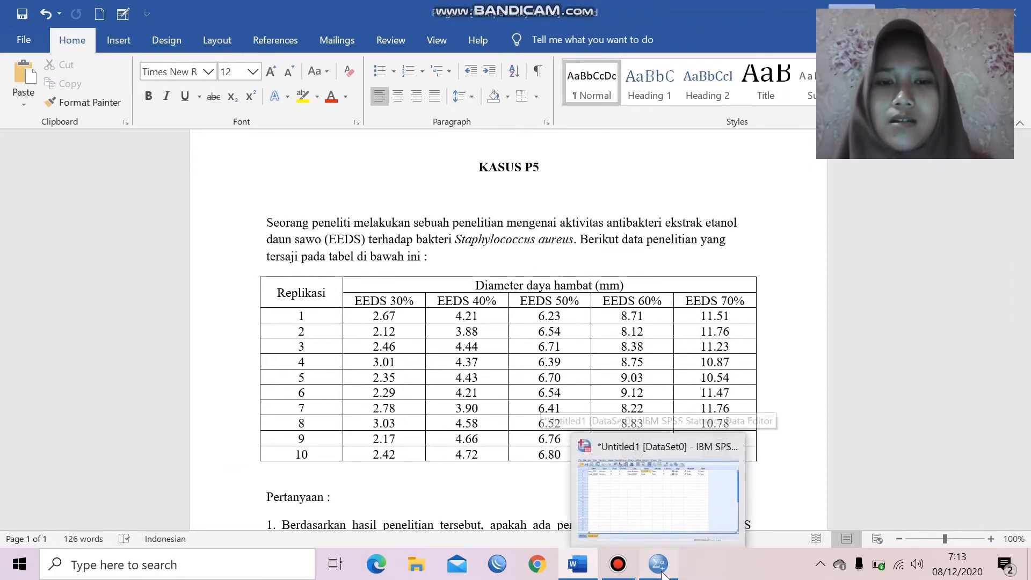
left_click(663, 574)
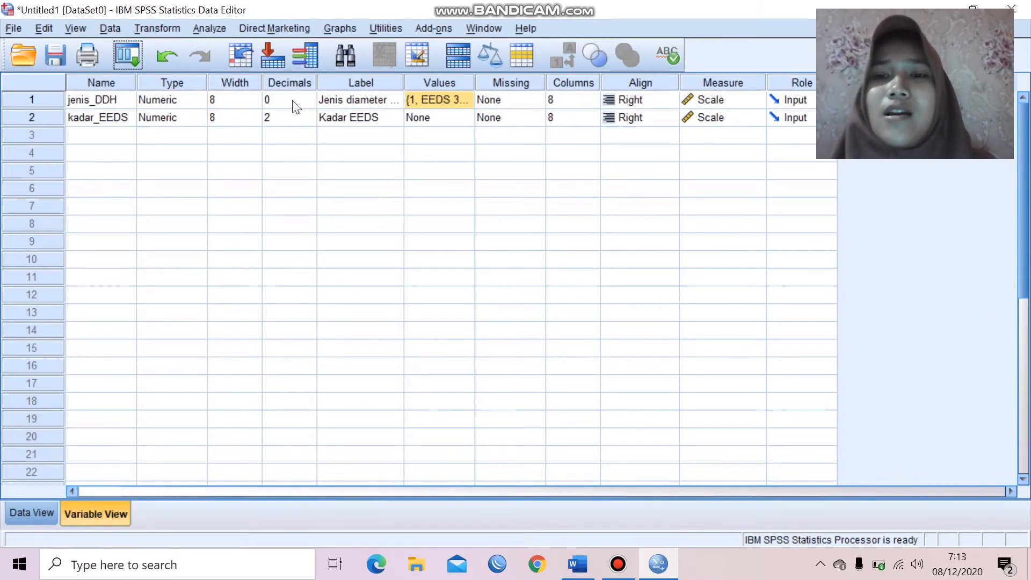
Step: Review the value labels 1 to 5 assigned to the EEDS concentrations for the jenis_DDH variable
left_click(457, 96)
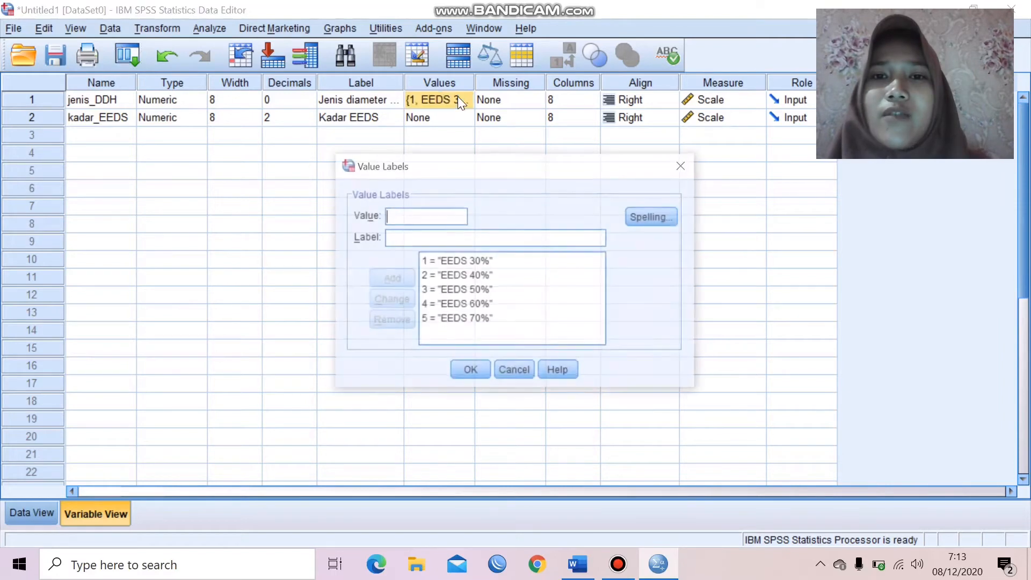
left_click(435, 258)
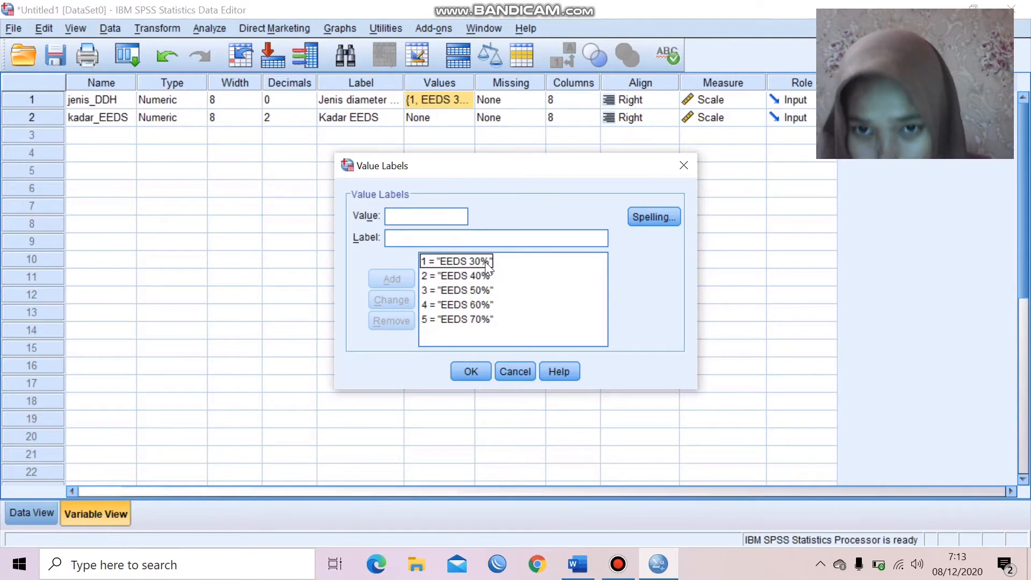
left_click(456, 279)
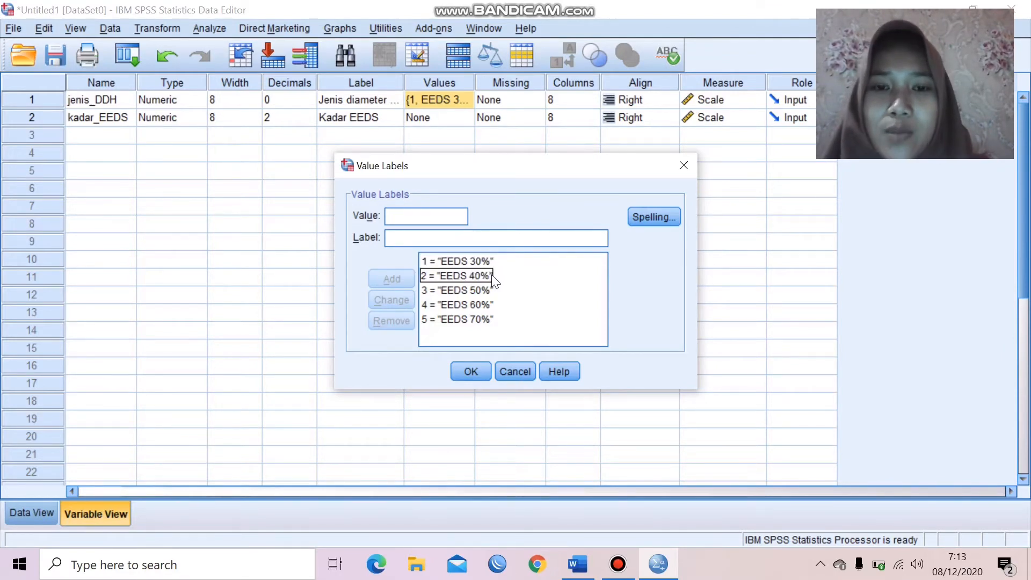
left_click(450, 294)
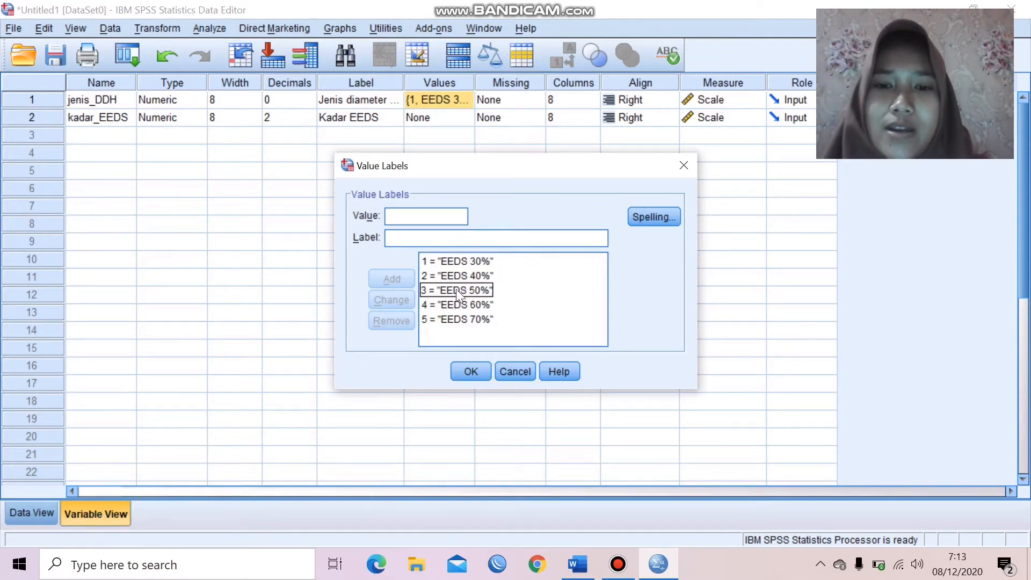
left_click(455, 304)
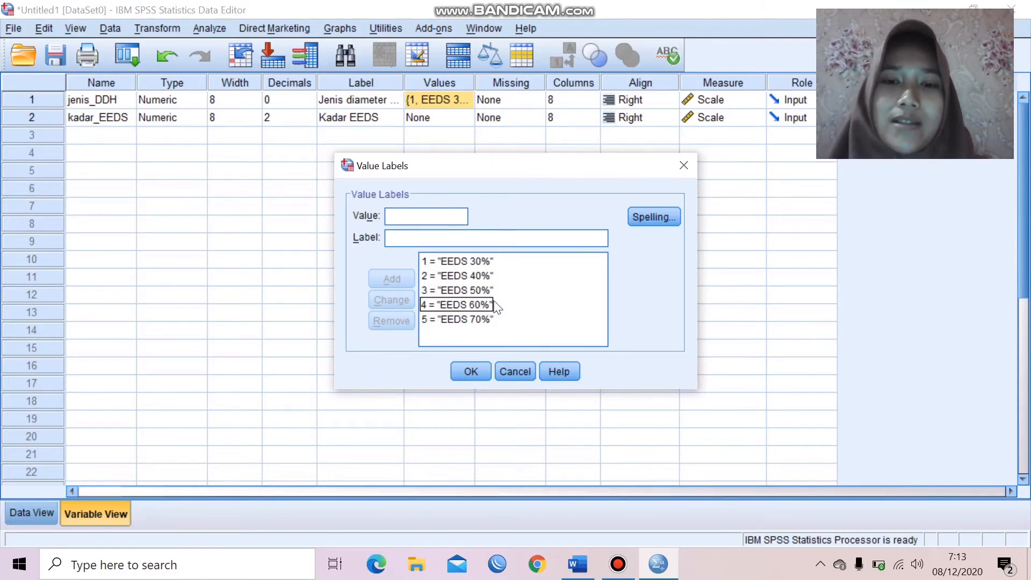
left_click(459, 320)
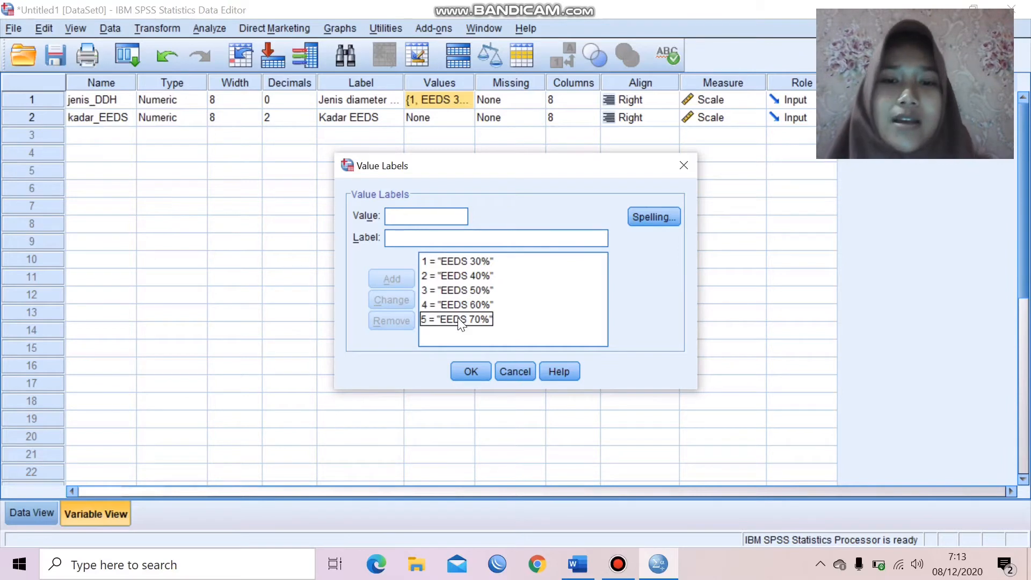
left_click(471, 372)
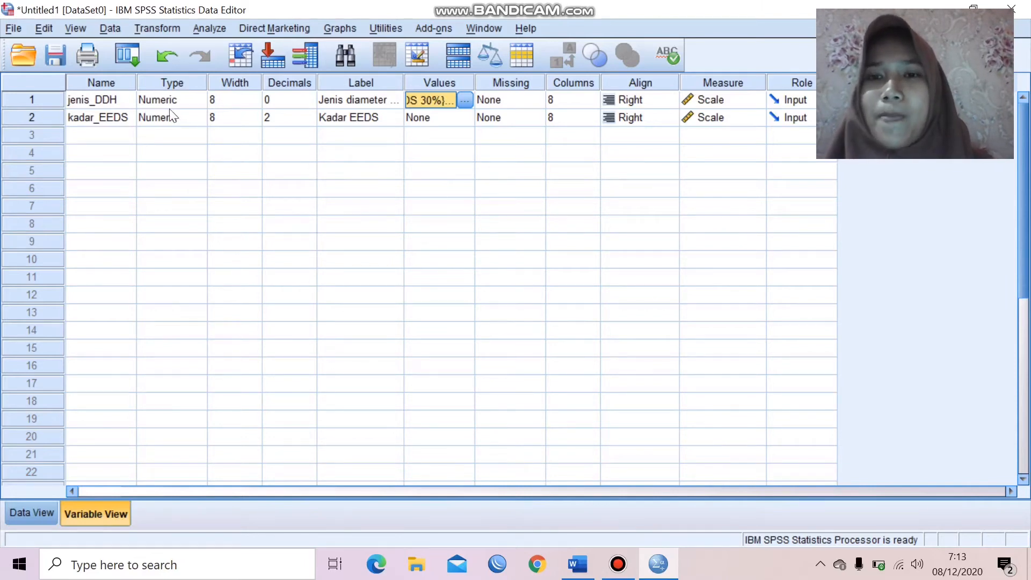
Step: Check the decimals and label of kadar_EEDS and look through the stacked data rows of both variables
left_click(292, 118)
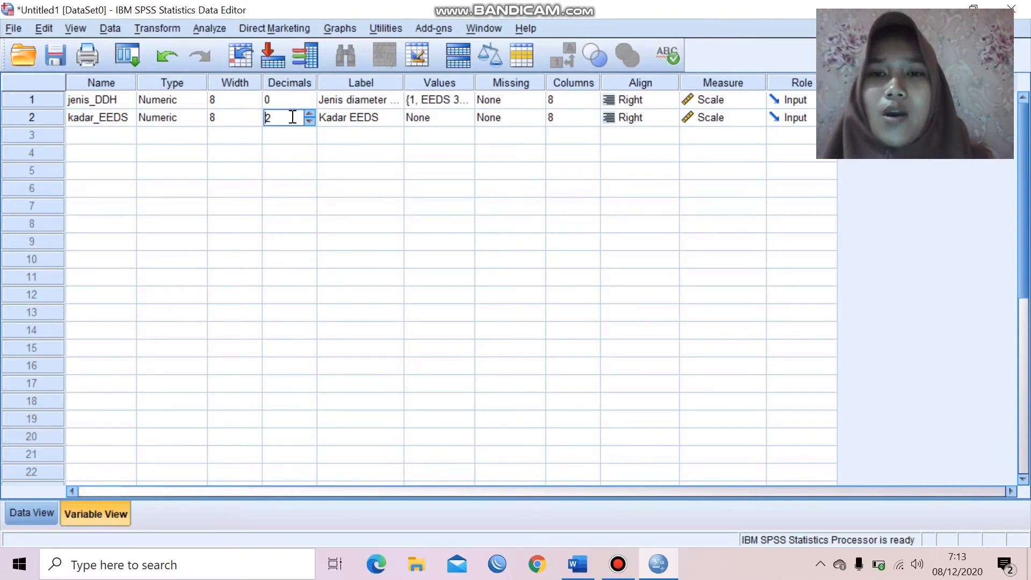
left_click(376, 117)
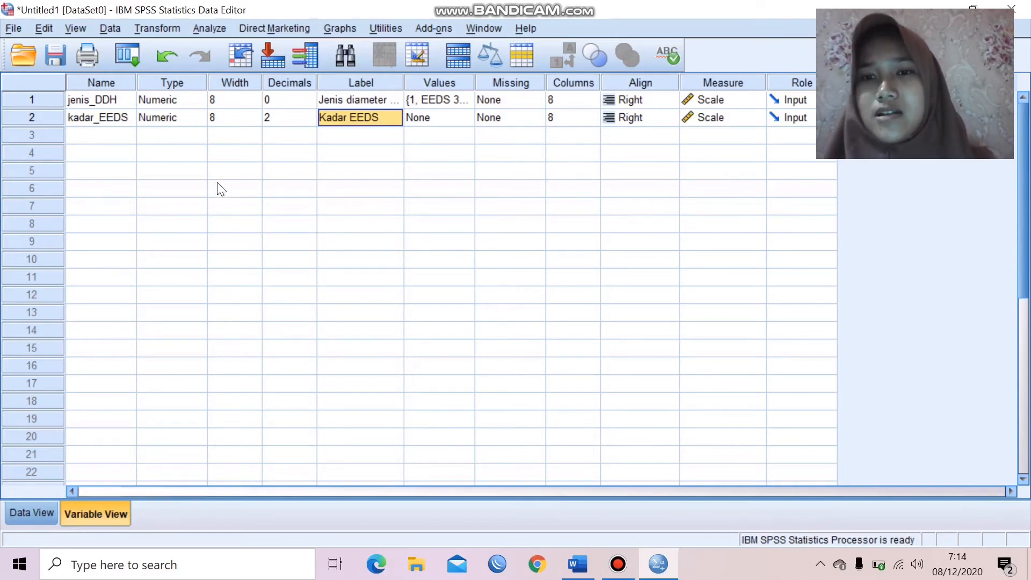
left_click(39, 516)
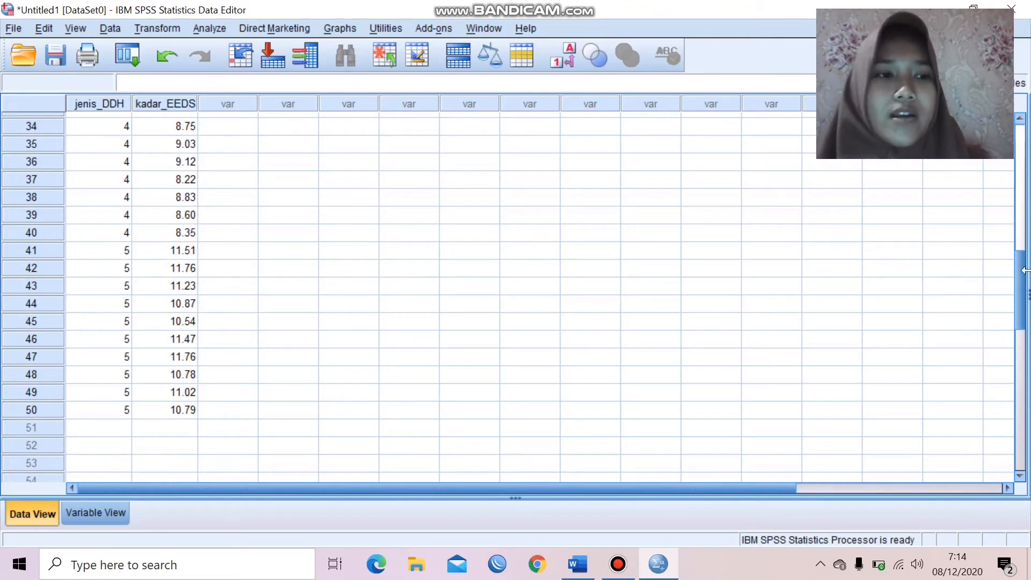
left_click_drag(1020, 279, 1019, 137)
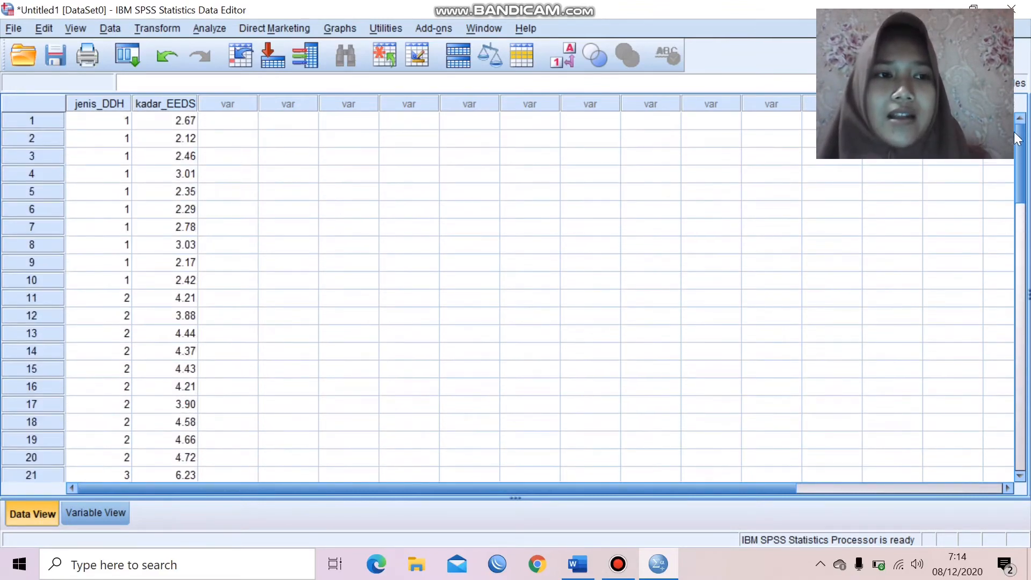
Step: Consult the inhibition-diameter table in Word, return to the SPSS dataset, and inspect the jenis_DDH rows with value labels temporarily shown
left_click(578, 570)
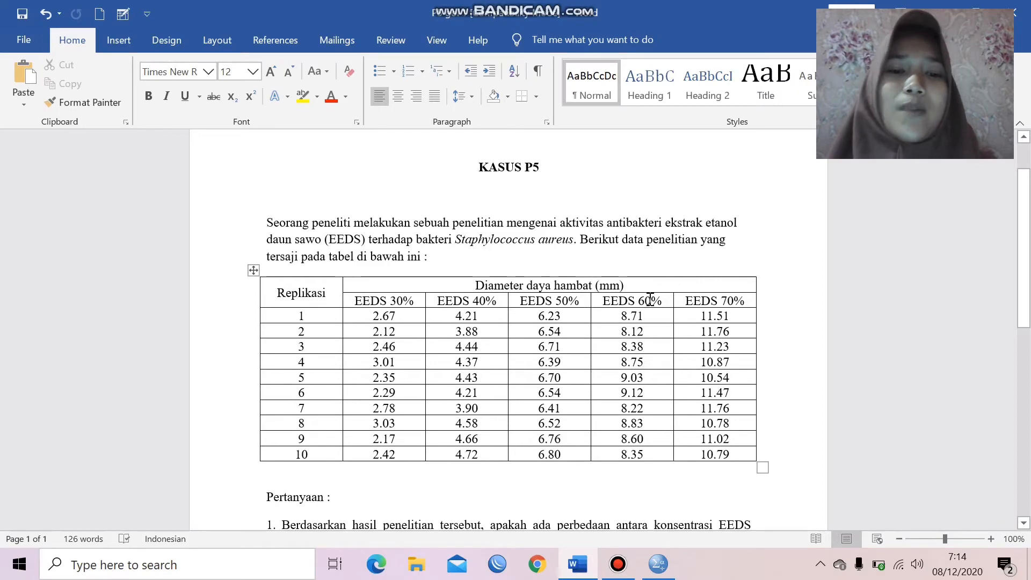
left_click(659, 564)
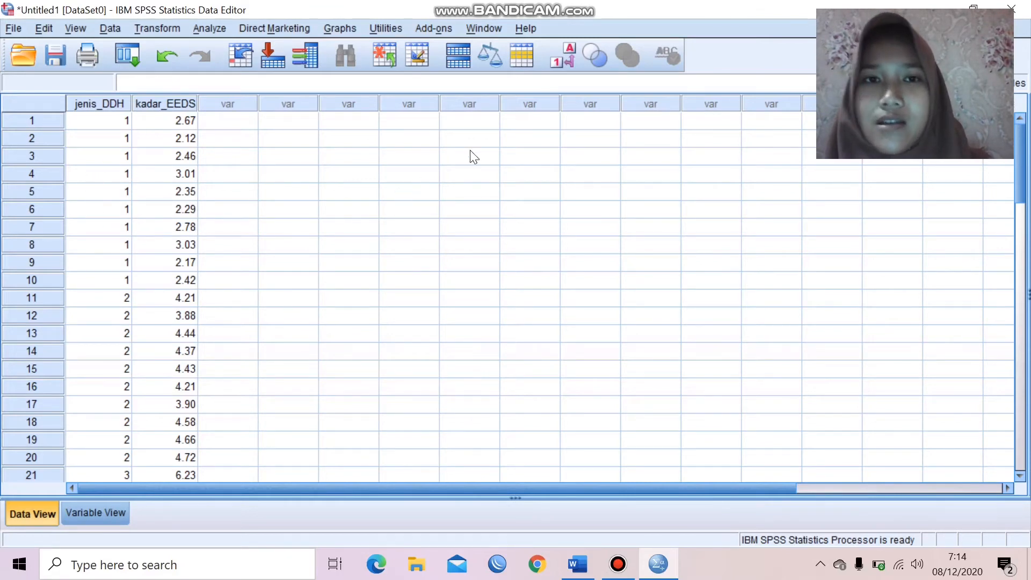
left_click(562, 49)
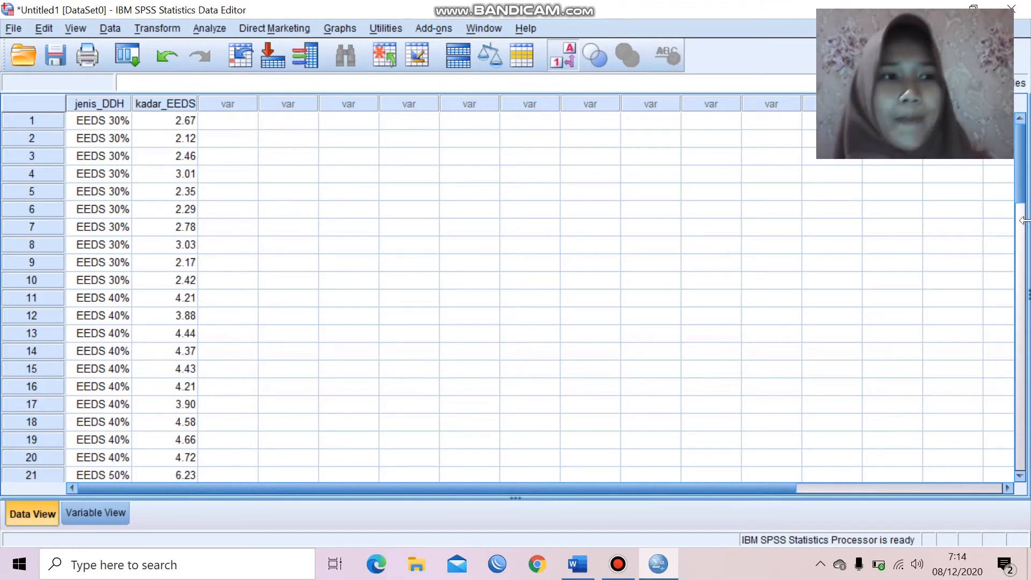
mouse_move(1024, 190)
left_mouse_down()
mouse_move(1025, 342)
mouse_move(1024, 190)
left_mouse_up()
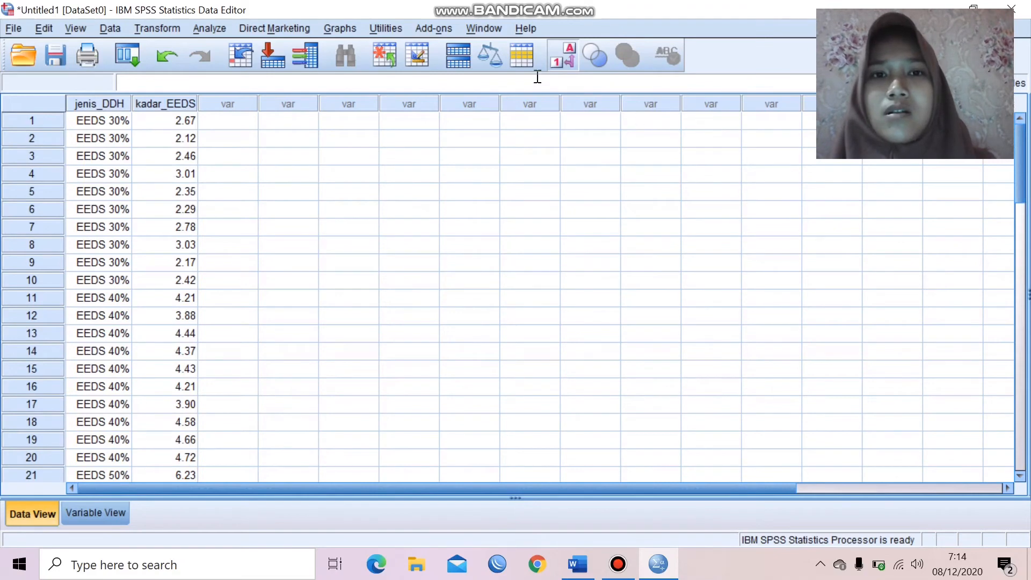
left_click(565, 59)
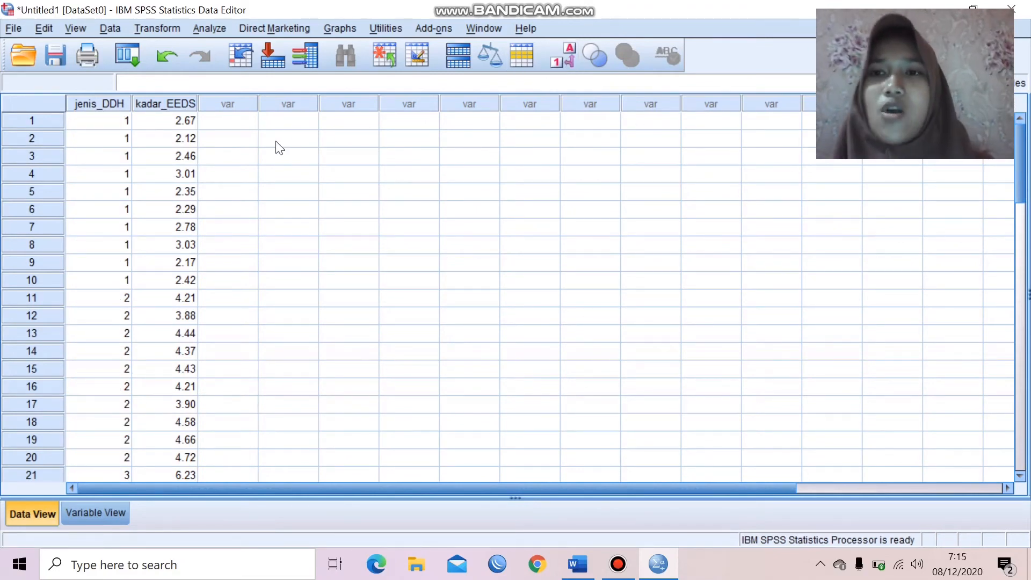
Step: Set up an Explore analysis with Jenis diameter daya hambat as the factor and Kadar EEDS as the dependent variable
left_click(210, 30)
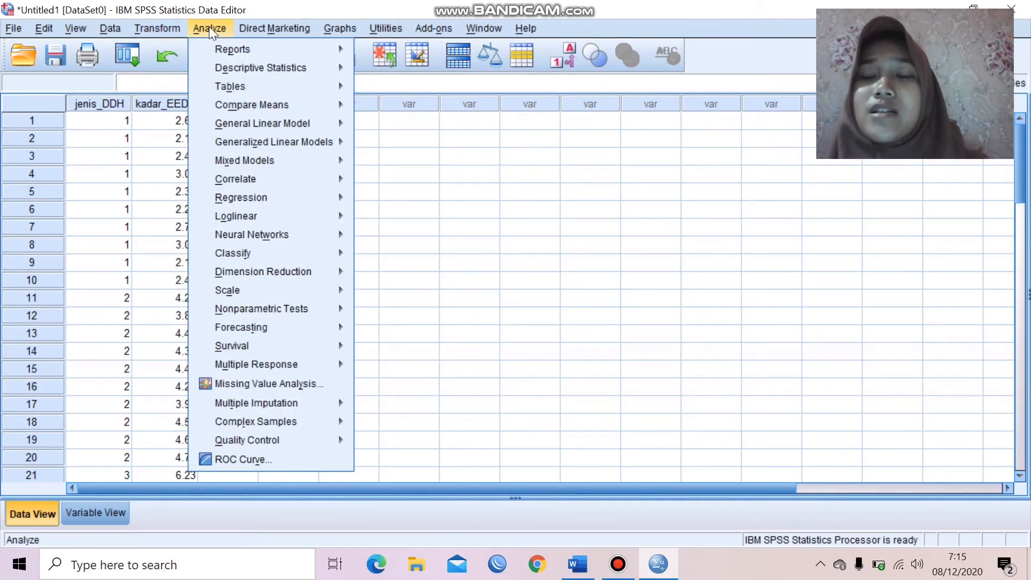
mouse_move(311, 89)
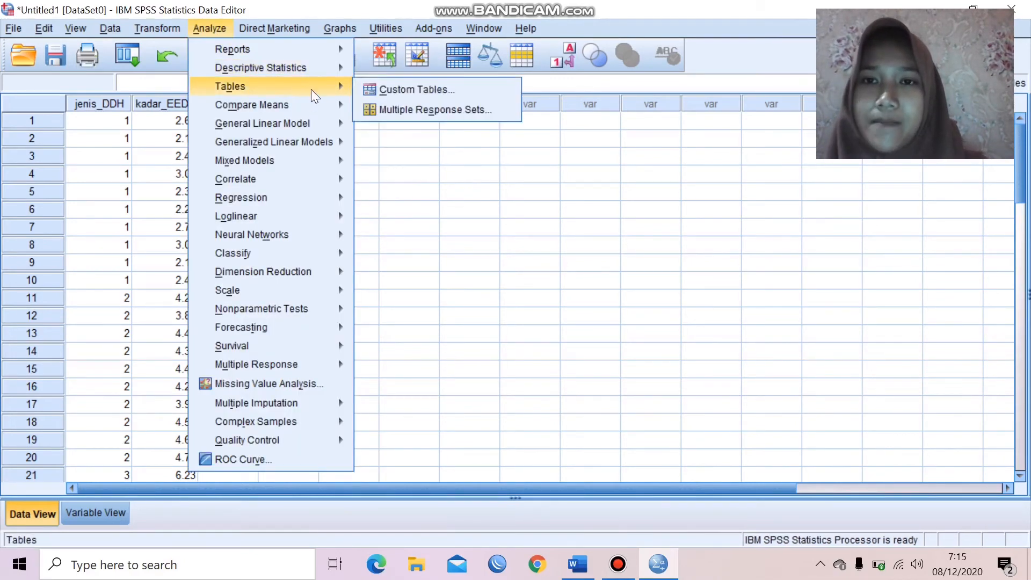
mouse_move(331, 68)
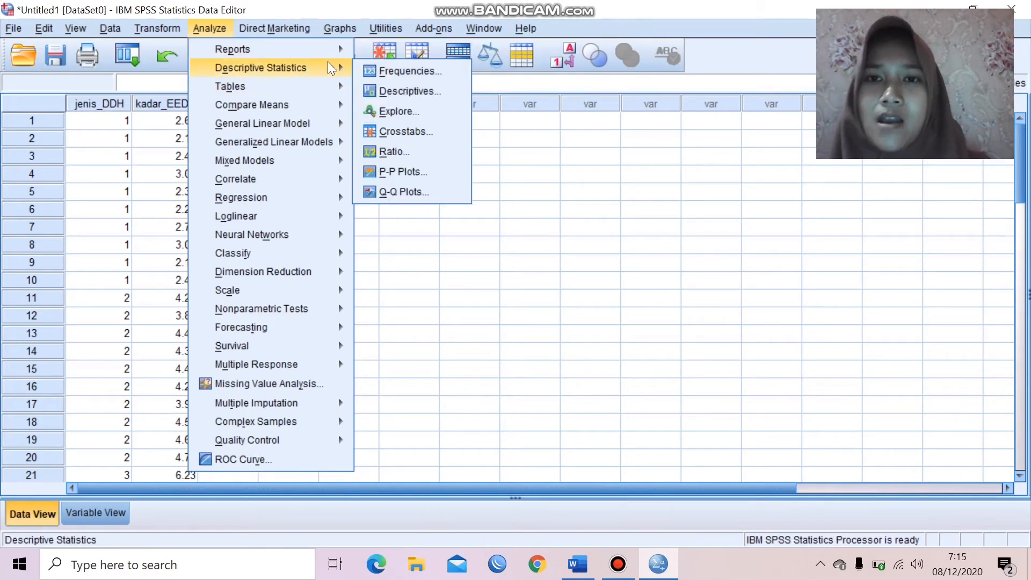
left_click(389, 107)
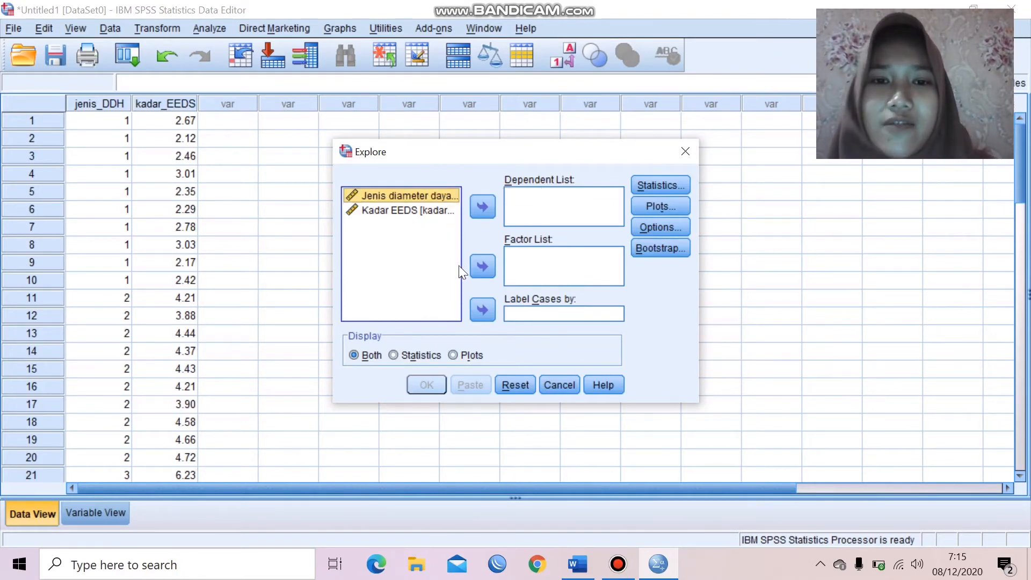
left_click(484, 266)
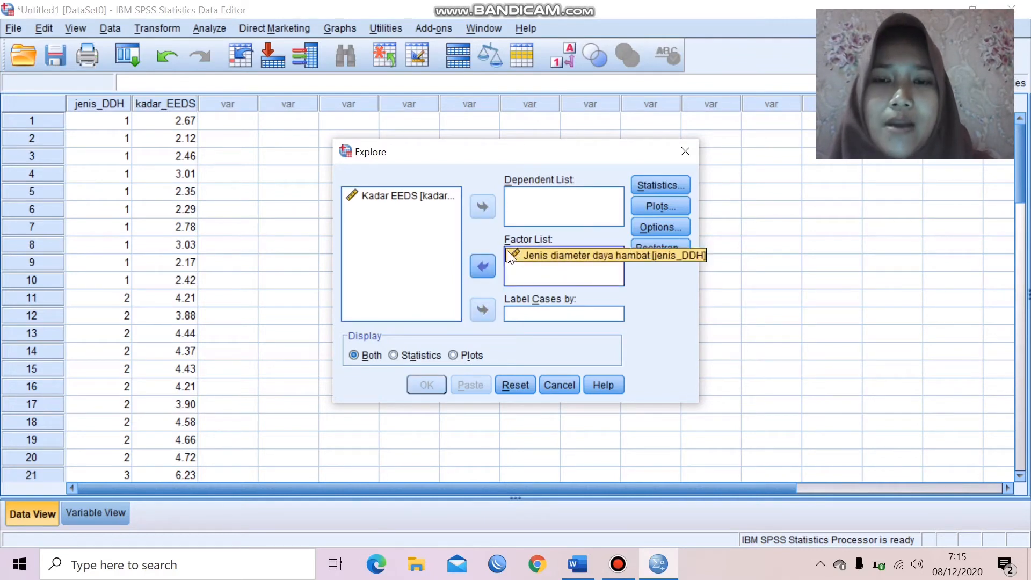
left_click(427, 200)
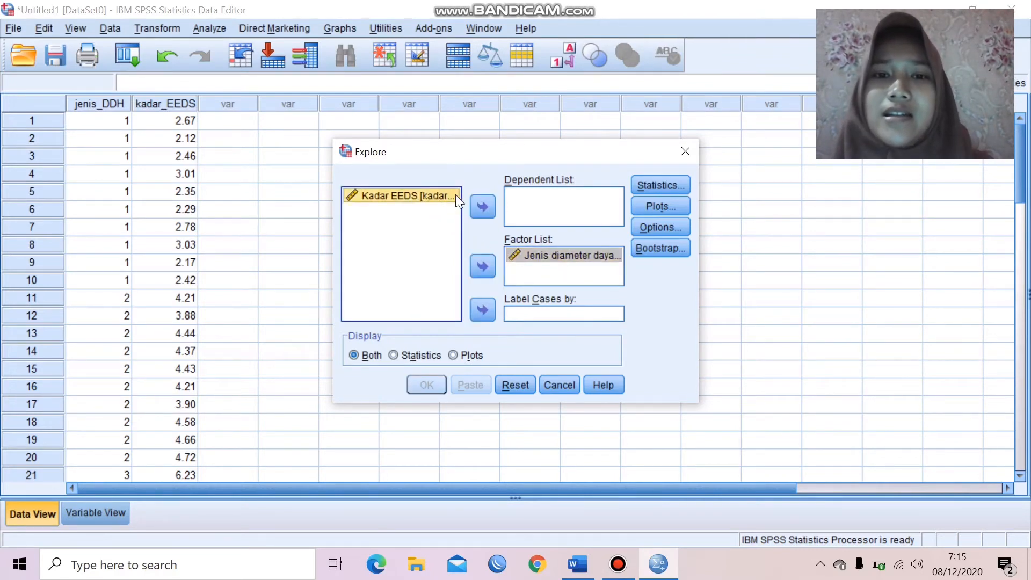
left_click(485, 200)
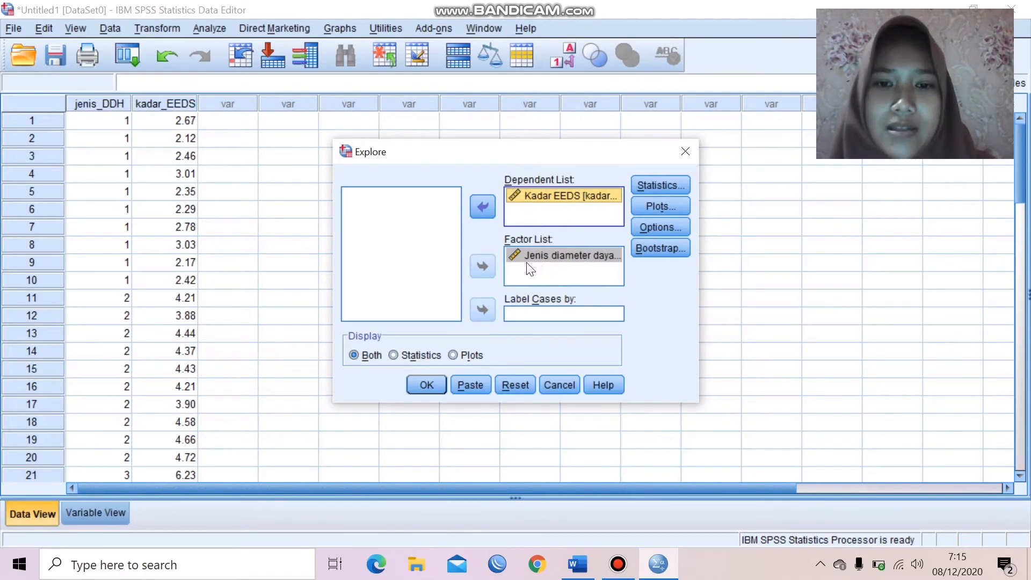
Step: Run Explore with descriptives at a 95% confidence interval, stem-and-leaf off, boxplots set to None and the Levene test on Power estimation
left_click(649, 185)
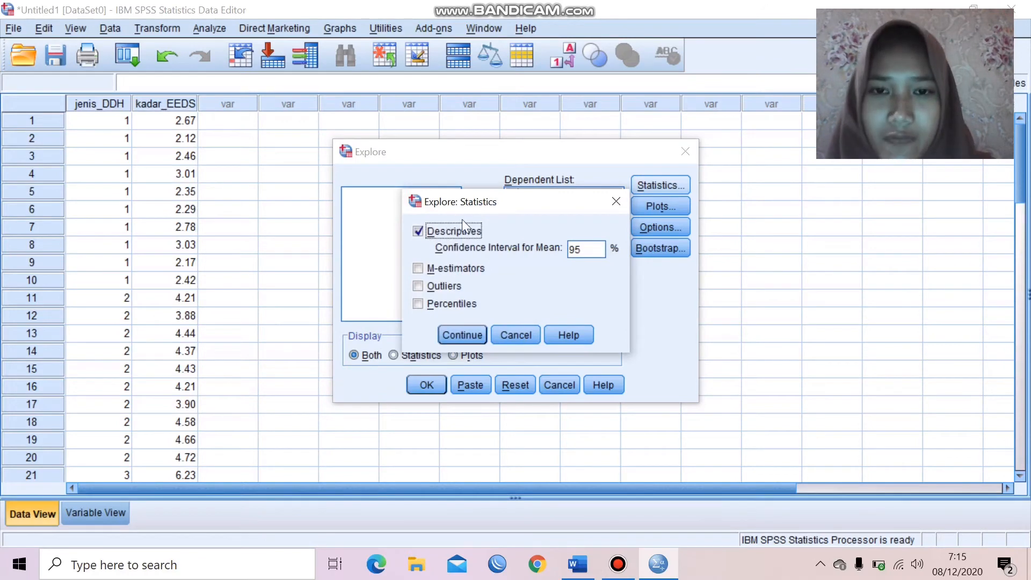
left_click(466, 334)
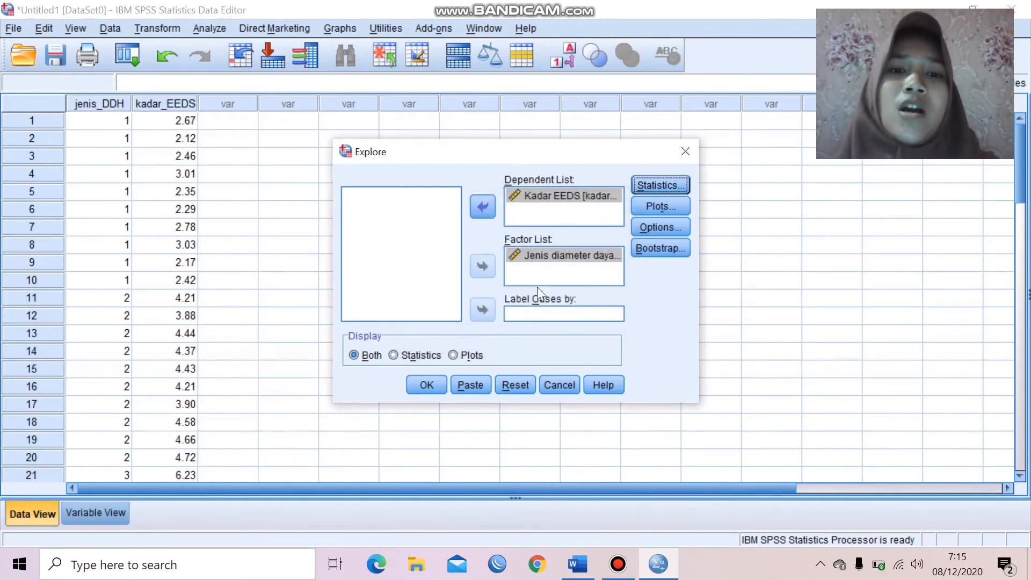
left_click(637, 204)
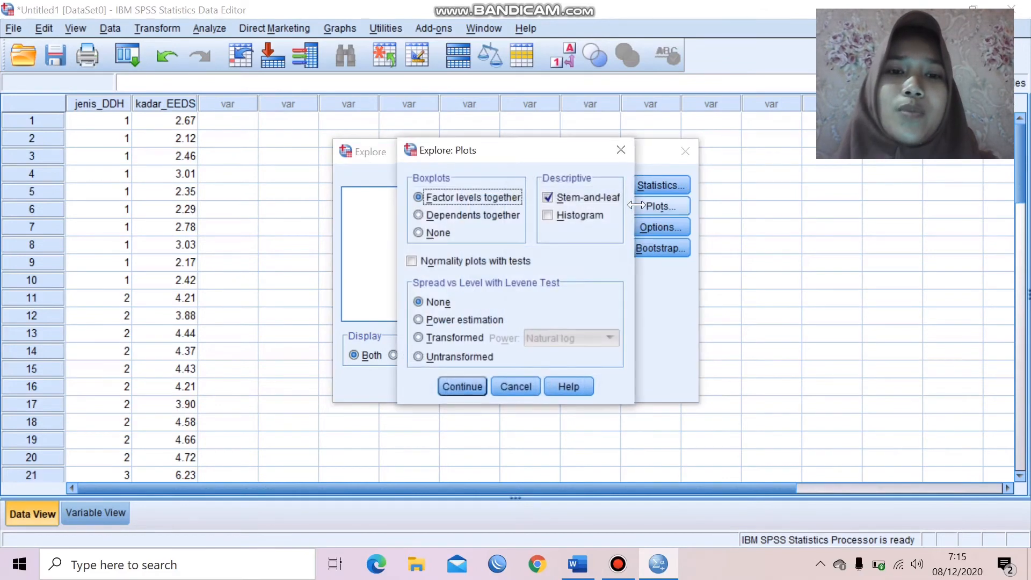
left_click(546, 197)
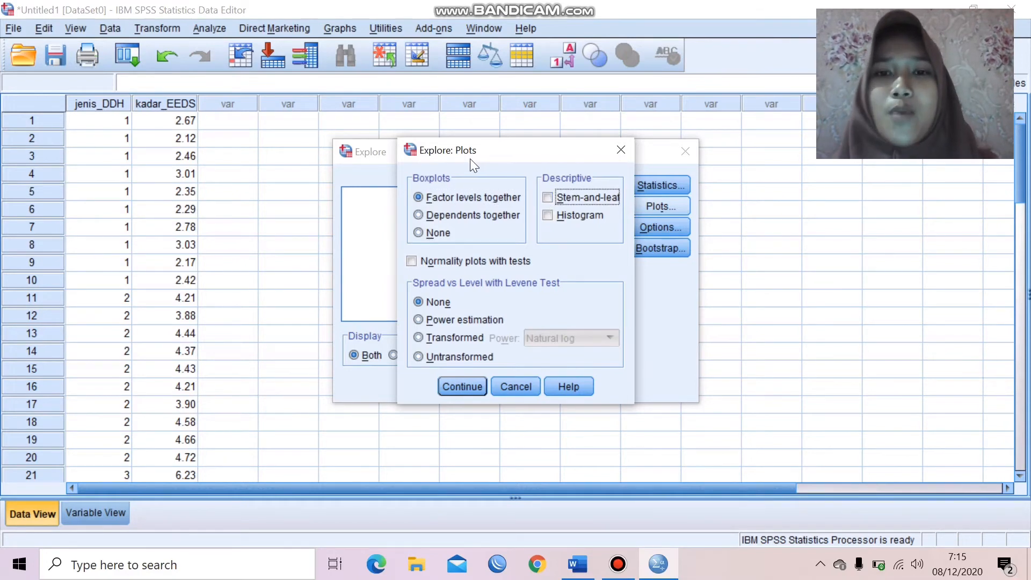
left_click(417, 231)
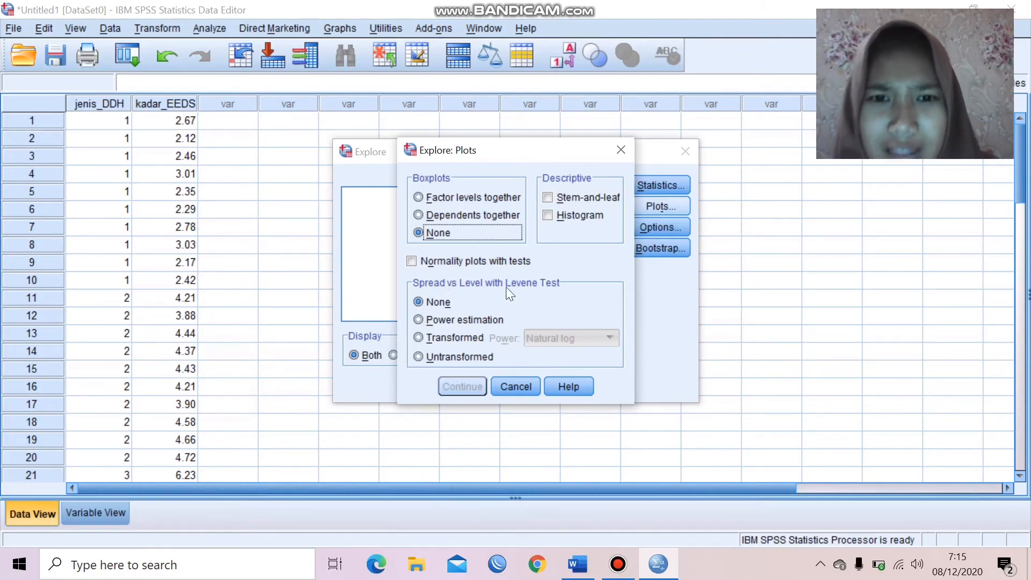
left_click(417, 319)
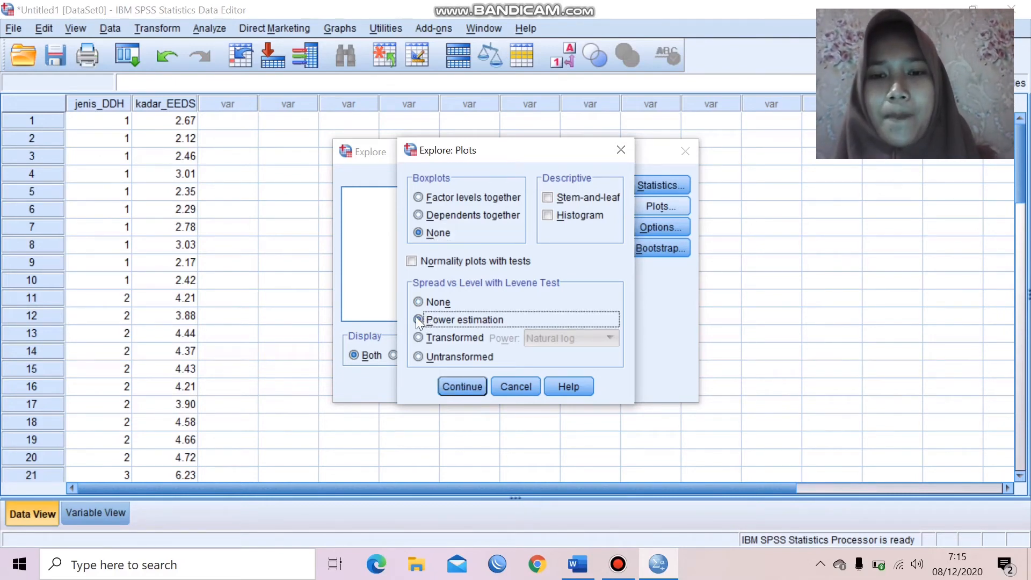
left_click(462, 386)
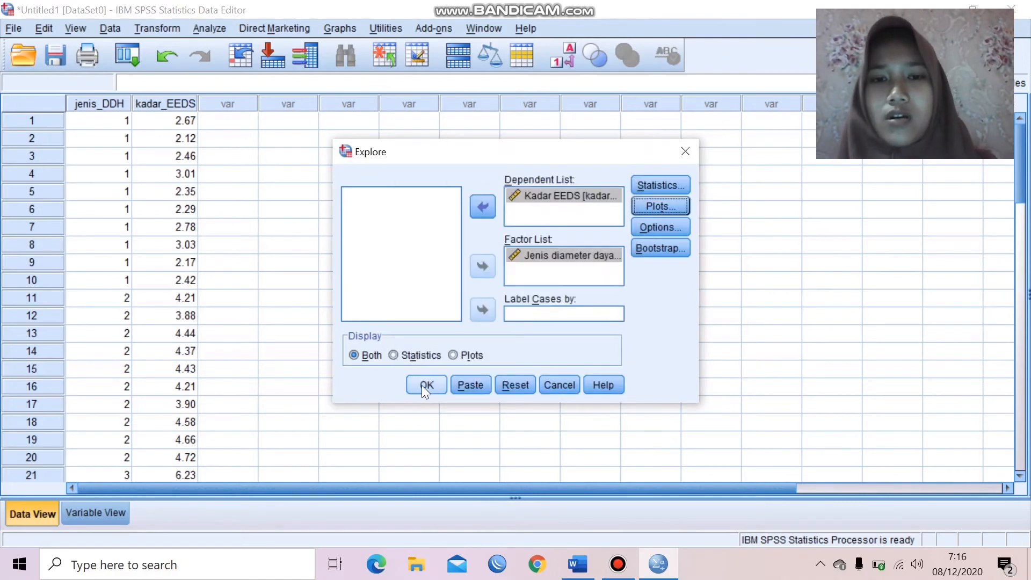
left_click(421, 385)
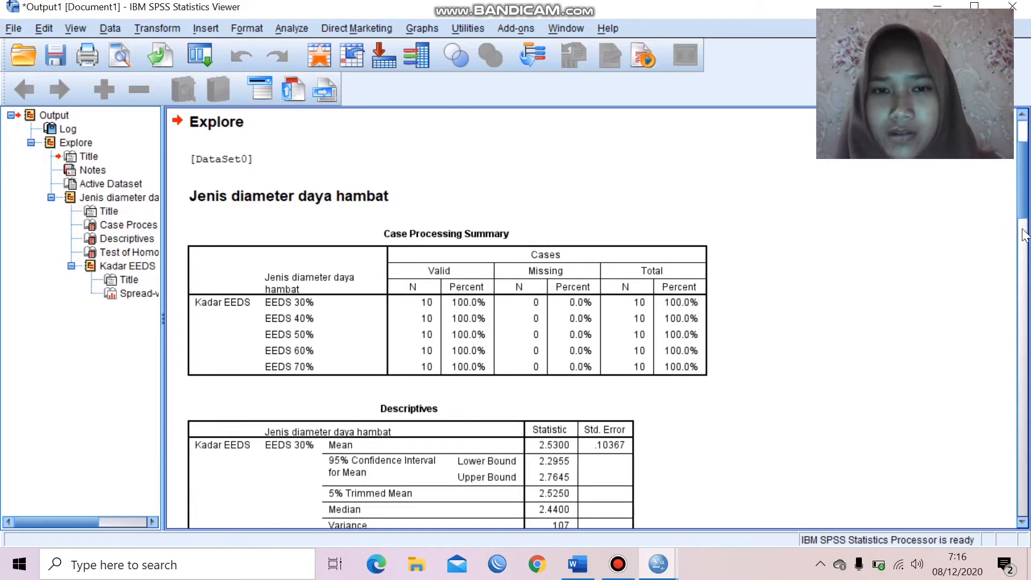
Step: Examine the significance values in the Test of Homogeneity of Variance table of the Explore output
scroll(1027, 217, "down", 1)
left_click_drag(1027, 216, 1026, 443)
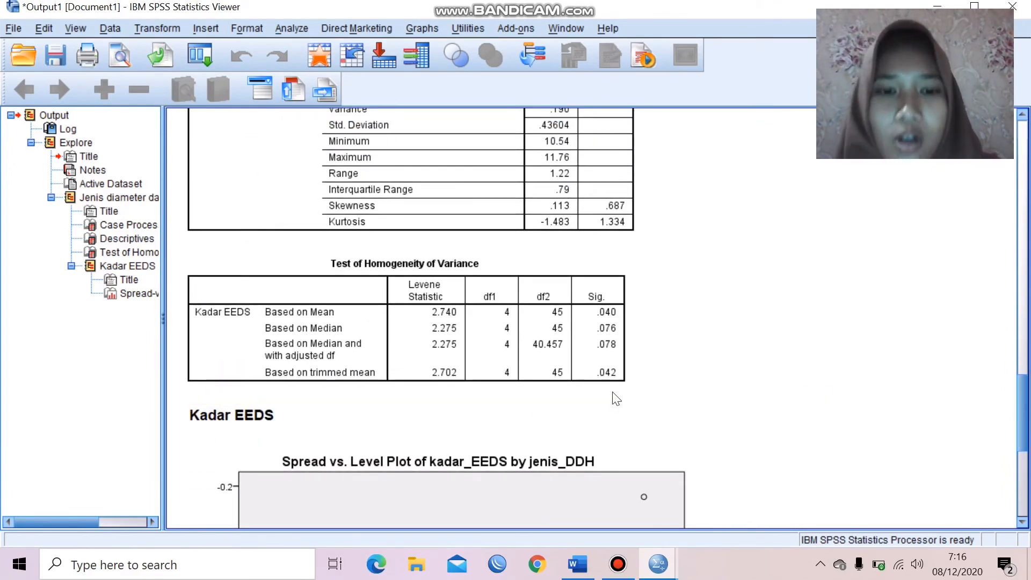
left_click(662, 338)
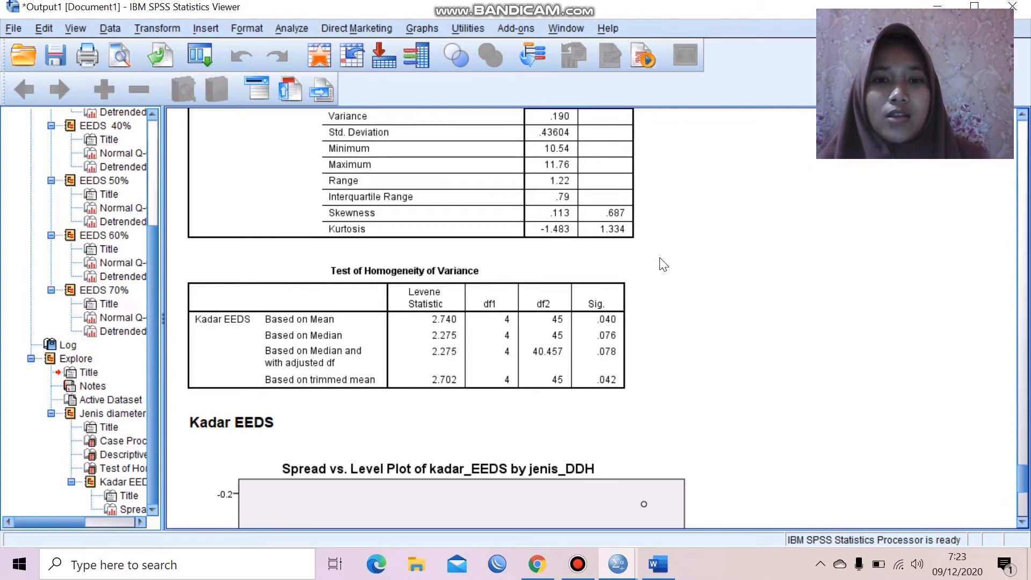
left_click(706, 422)
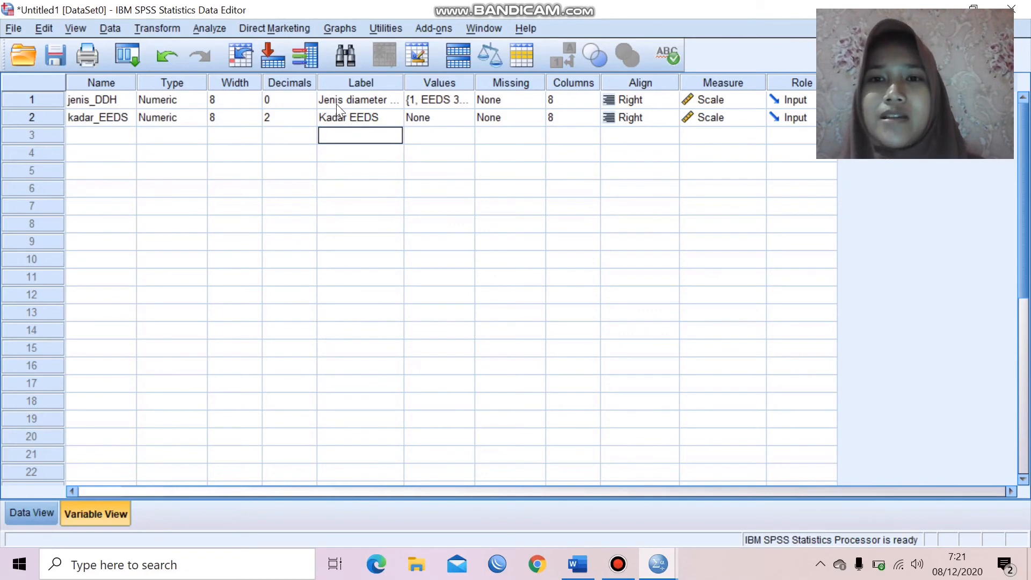
Step: Review the label and the EEDS value labels of jenis_DDH in the dataset, consulting the inhibition-diameter table in Word
left_click(382, 101)
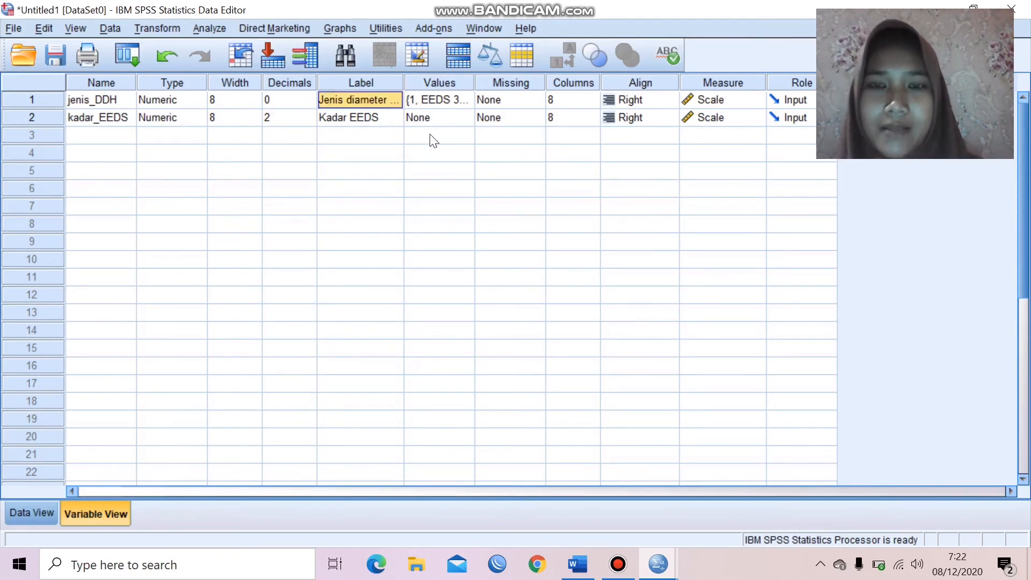
left_click(577, 564)
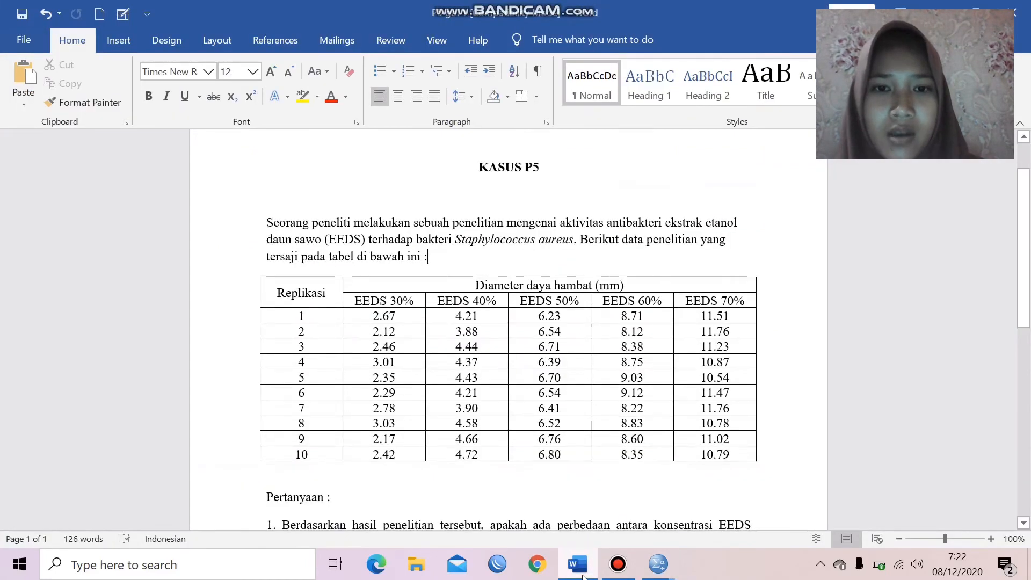
mouse_move(658, 564)
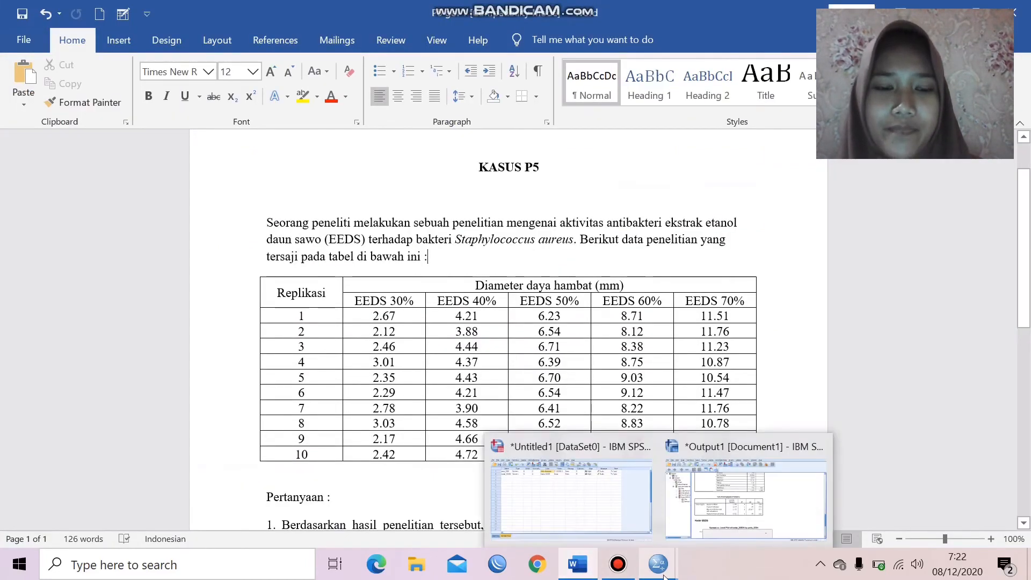
left_click(602, 520)
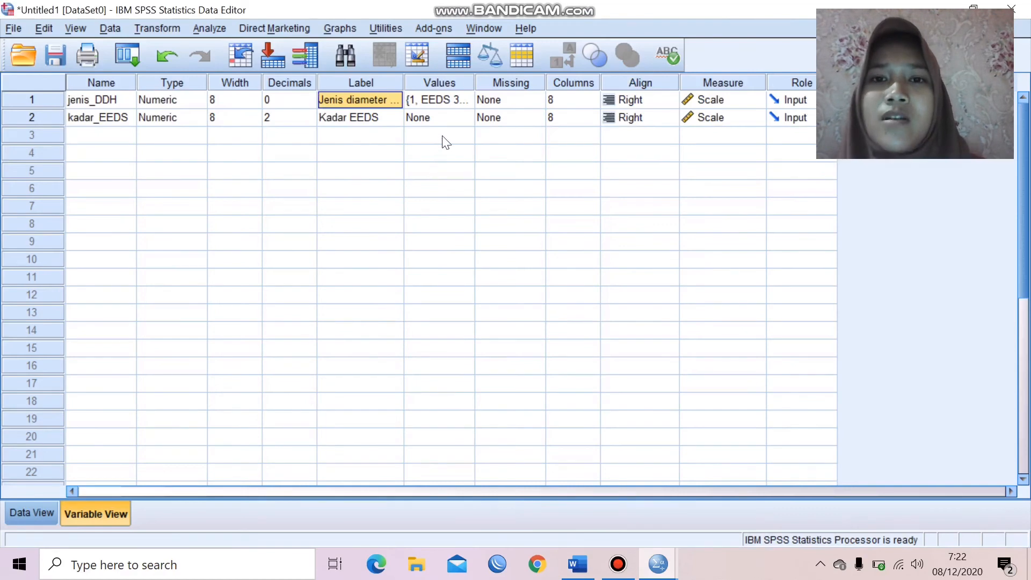
left_click(465, 98)
left_click(466, 100)
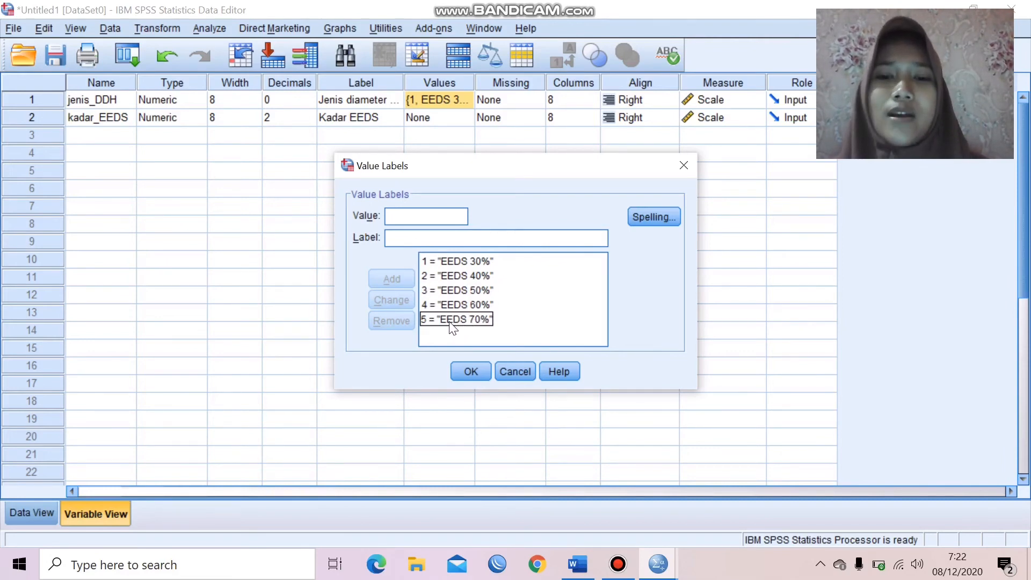
left_click(473, 373)
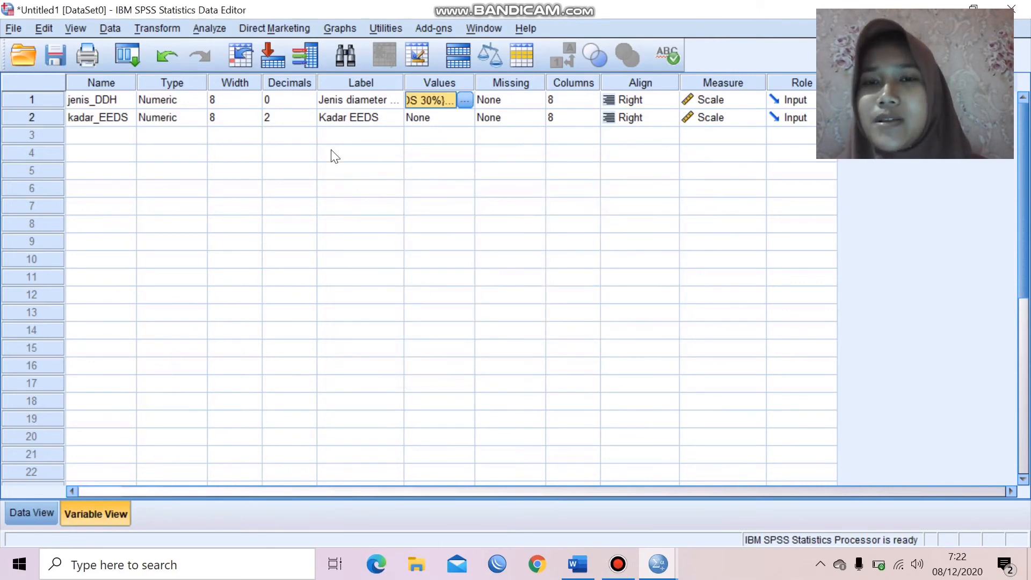
Step: Set up a legacy K Independent Samples test with Kadar EEDS as the test variable and jenis_DDH as the grouping variable
left_click(33, 515)
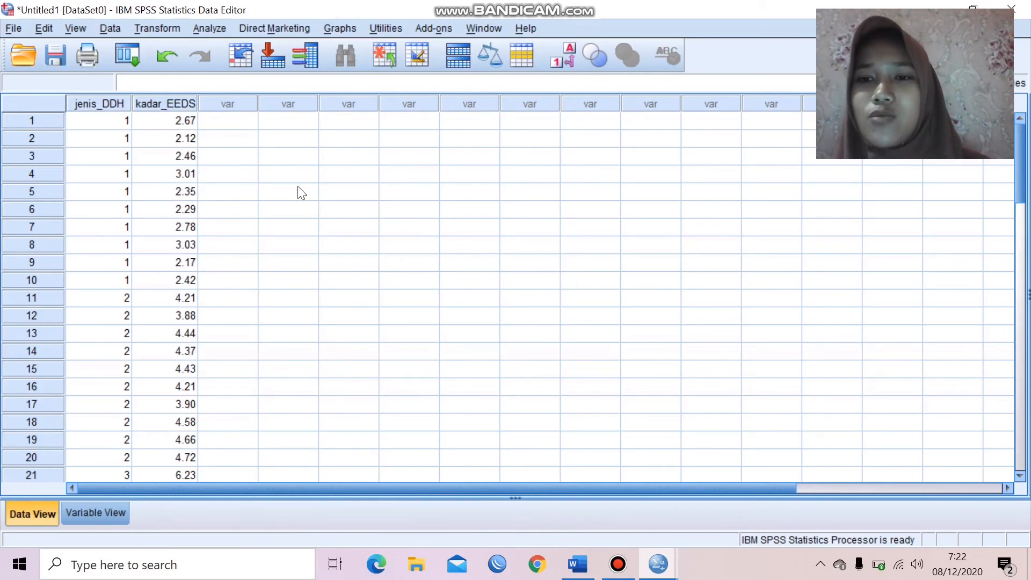
left_click(211, 28)
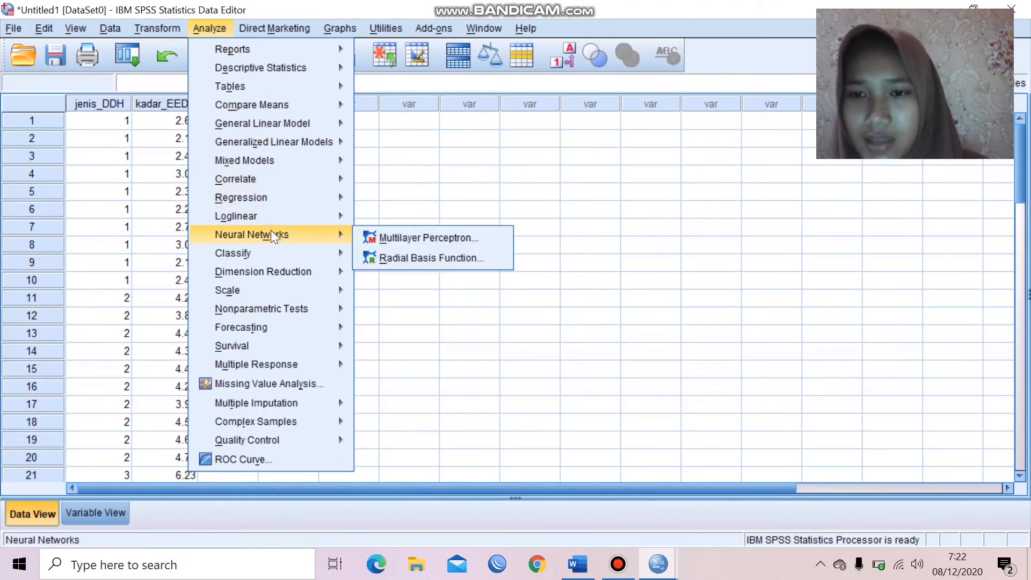
mouse_move(279, 305)
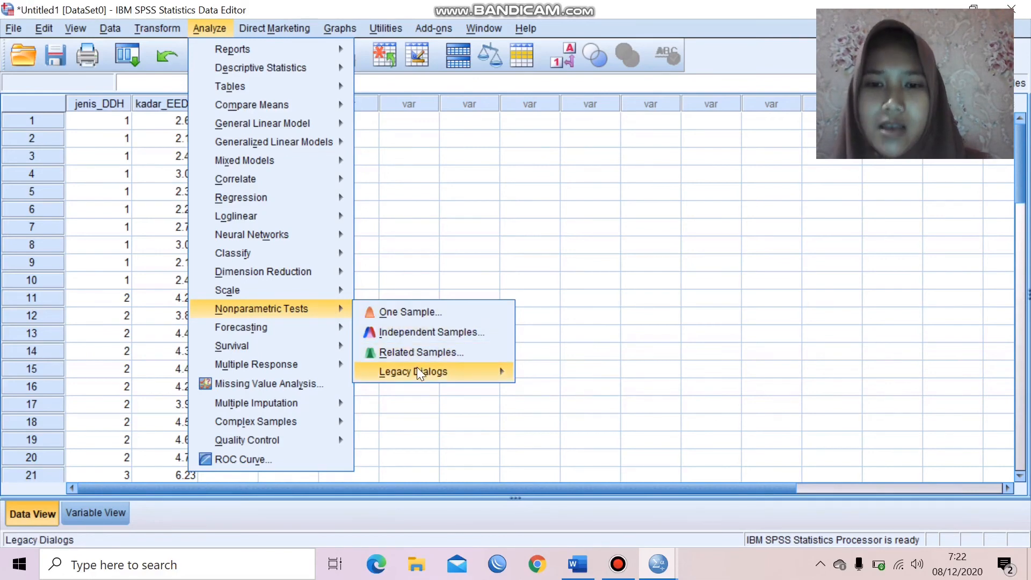
mouse_move(418, 370)
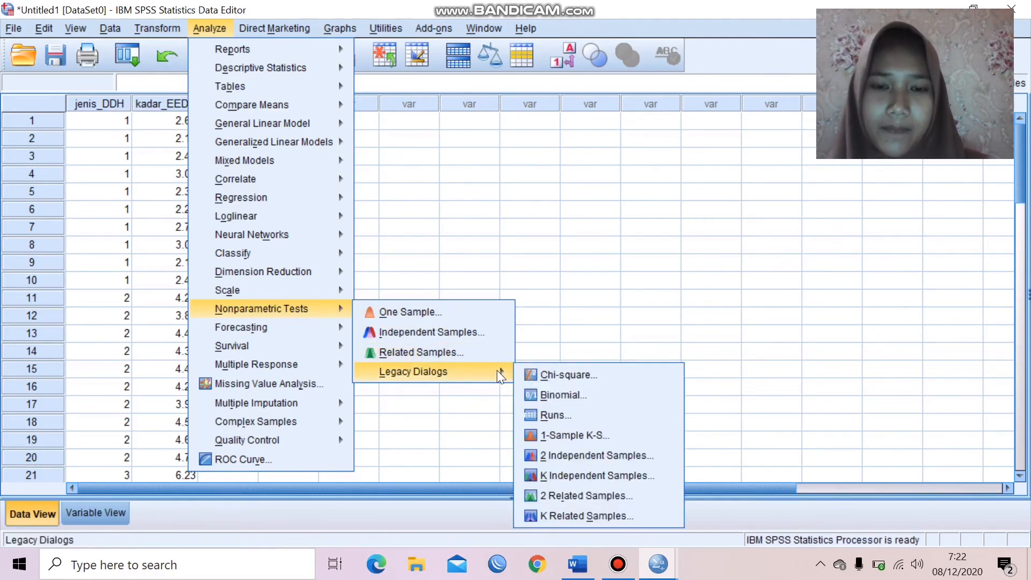
left_click(562, 473)
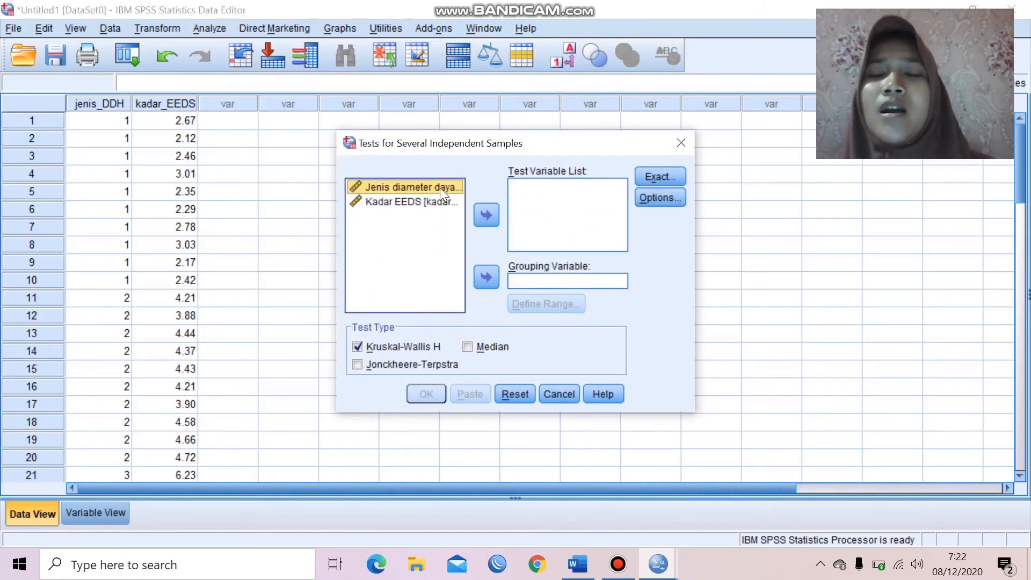
left_click(440, 188)
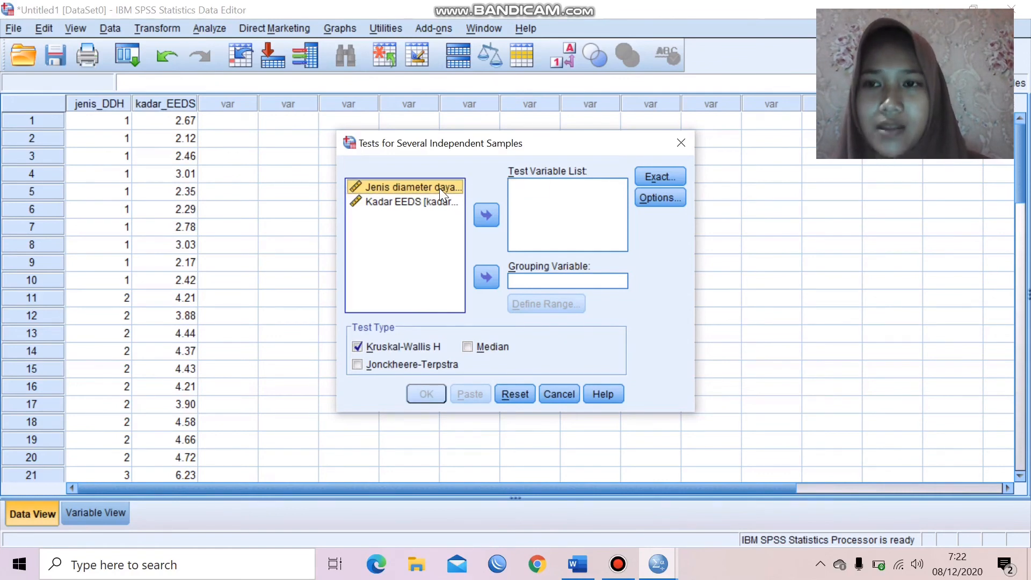
left_click(487, 277)
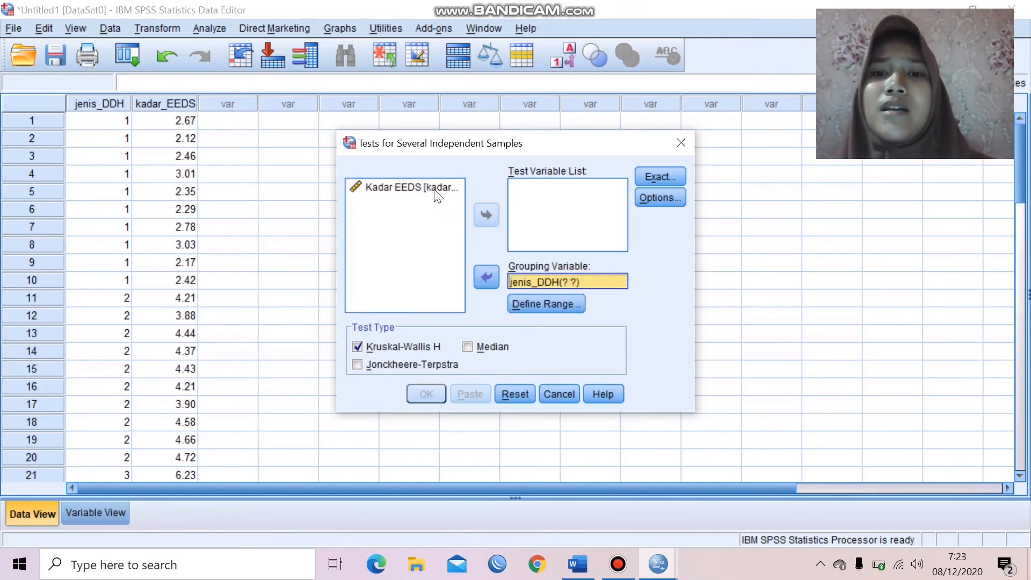
left_click(443, 188)
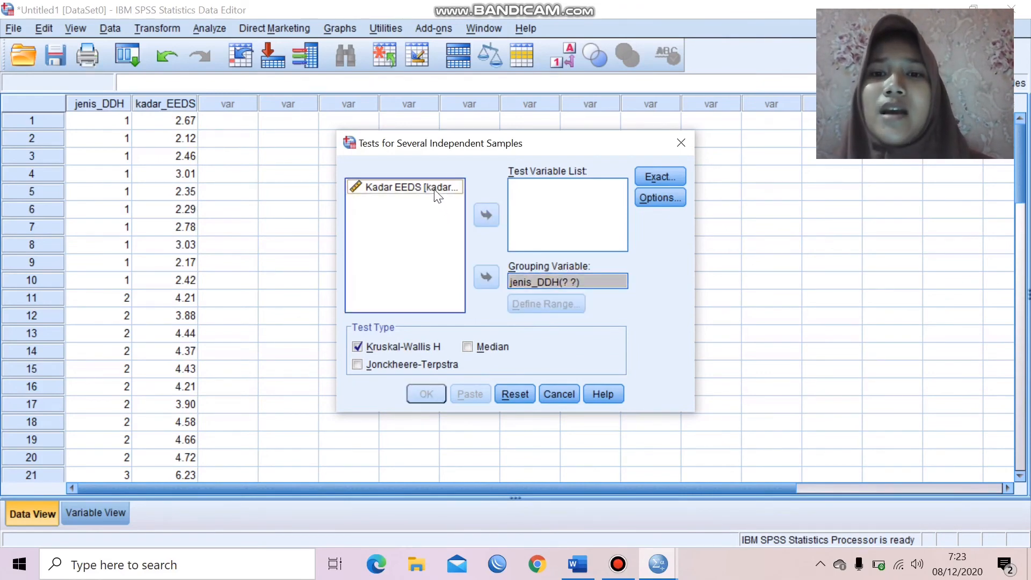
left_click(487, 215)
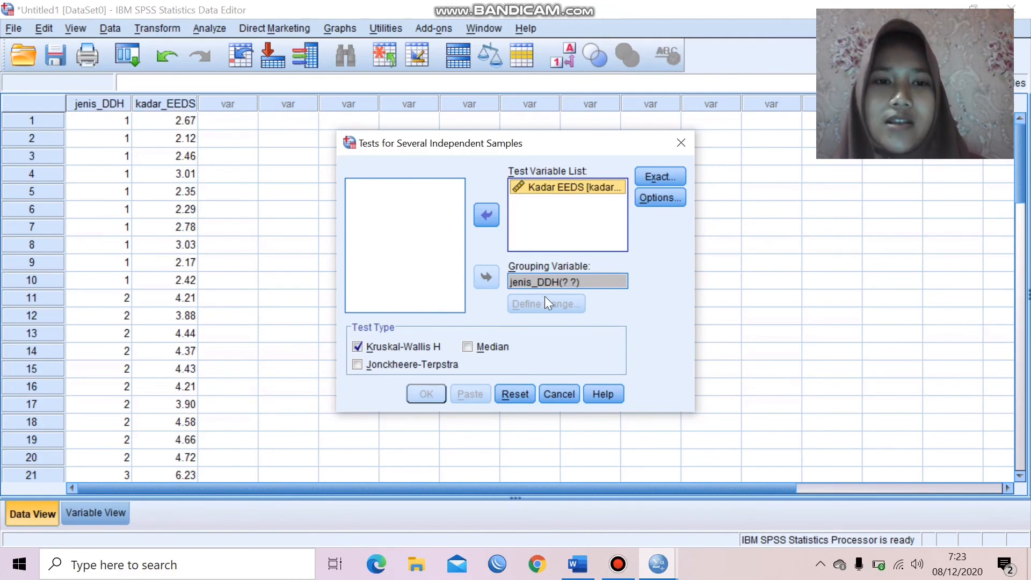
Step: Define the jenis_DDH grouping range from 1 to 5 and run the Kruskal-Wallis H test
left_click(559, 282)
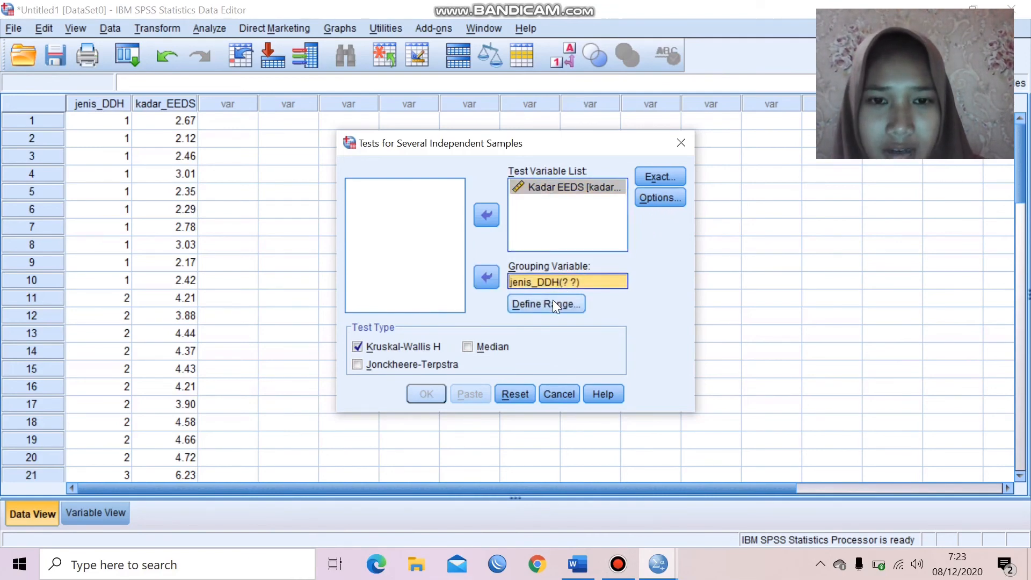
left_click(568, 311)
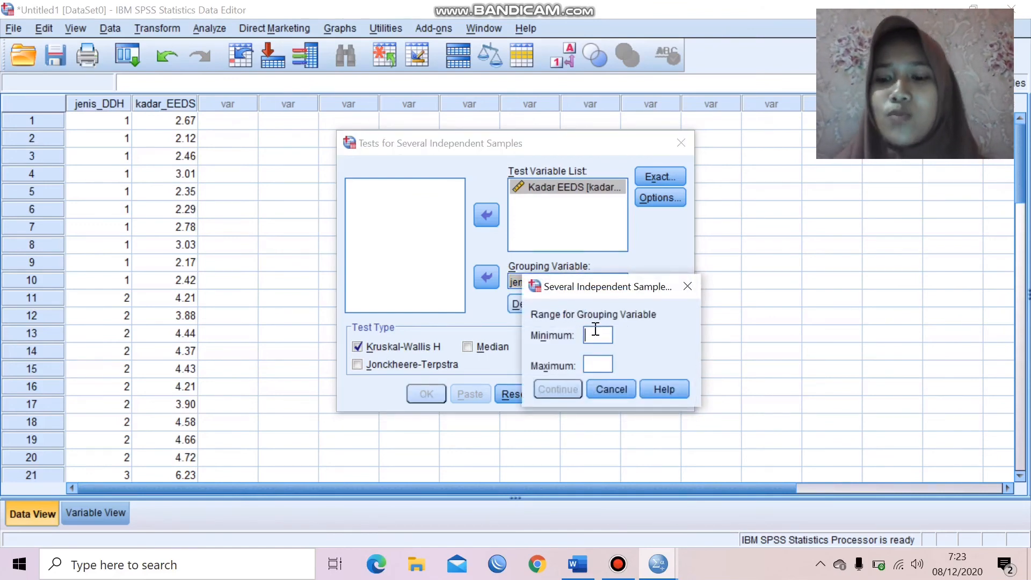
type("1")
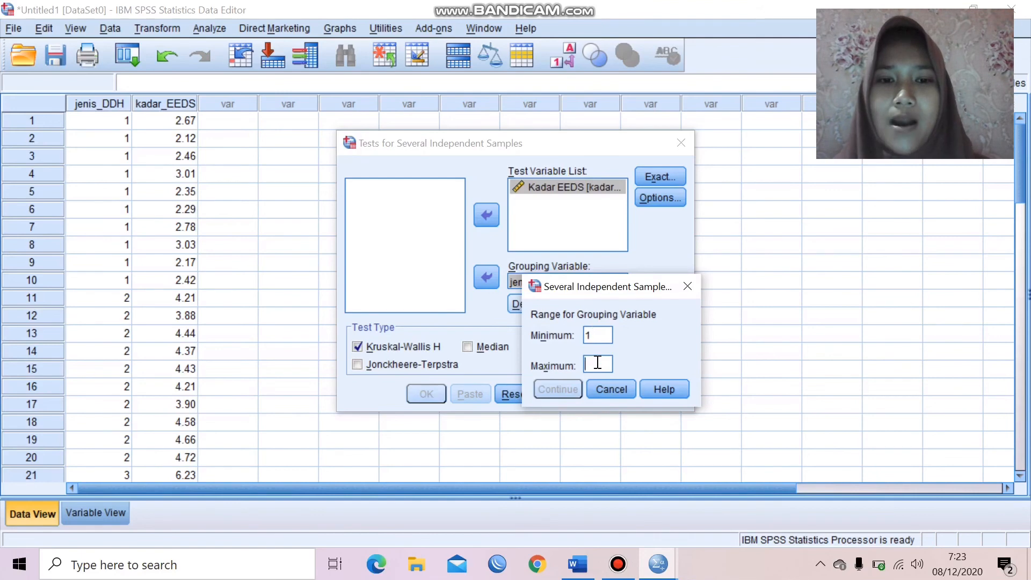
type("5")
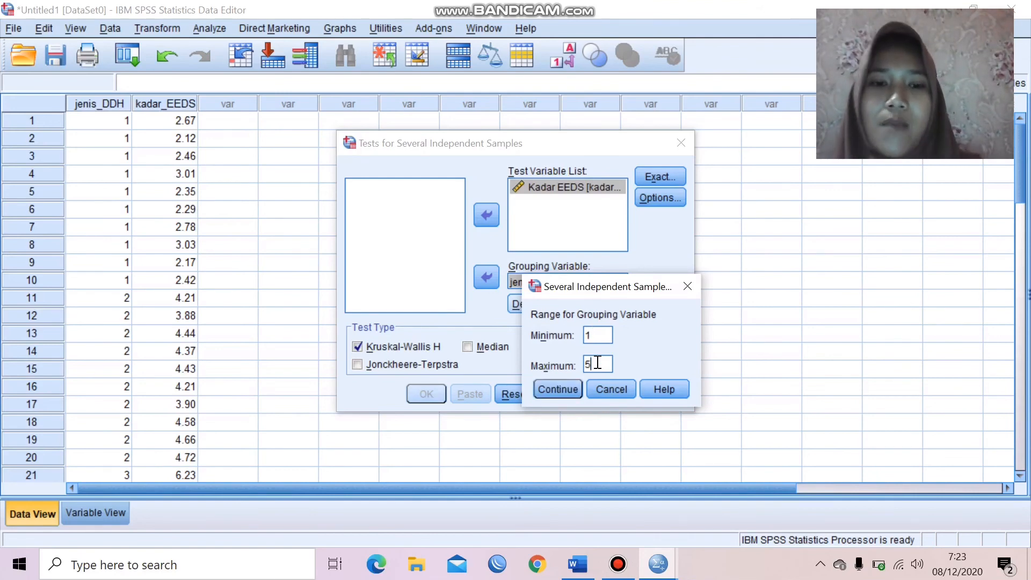
left_click(561, 390)
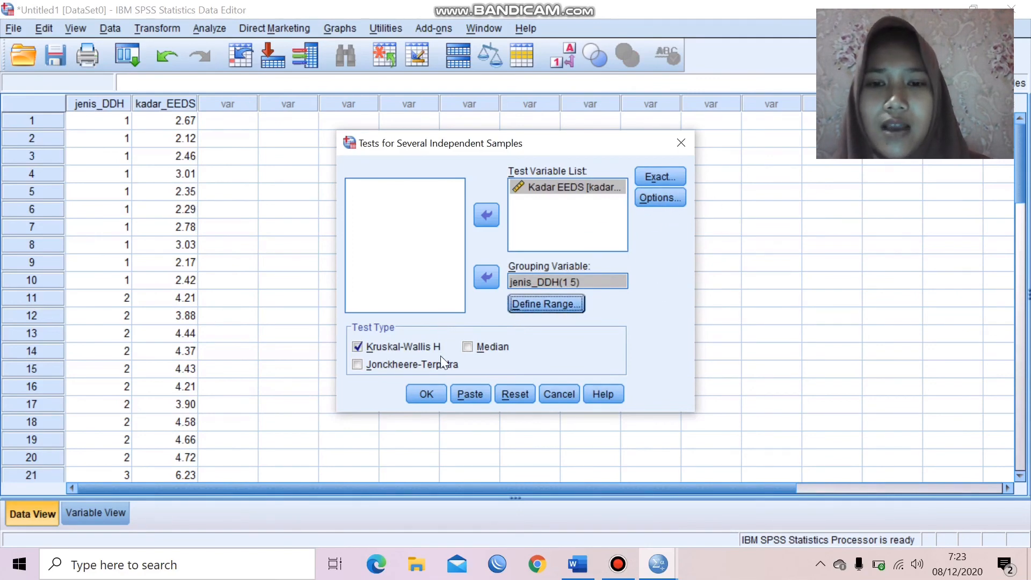
left_click(426, 393)
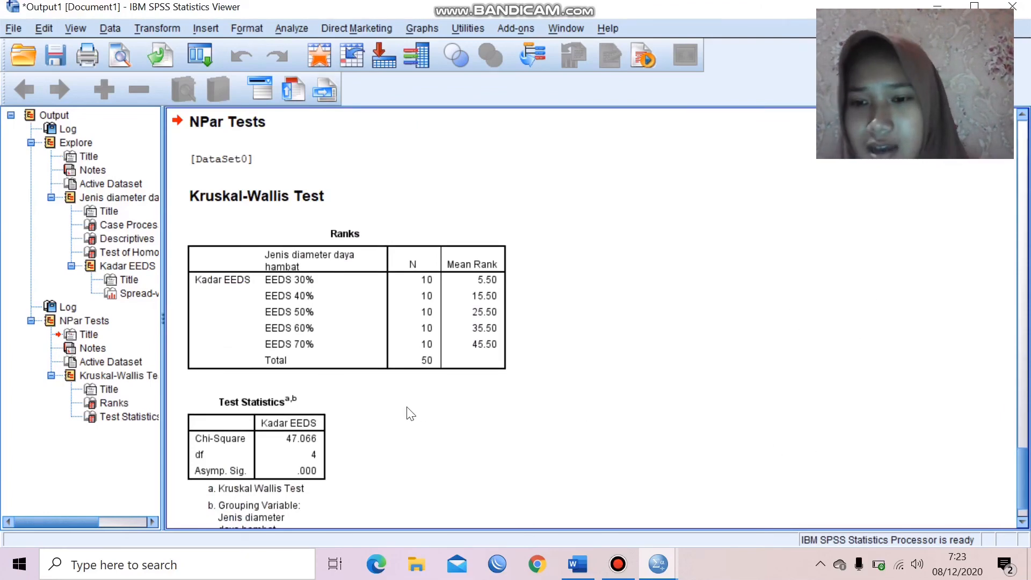
Step: Examine the Kruskal-Wallis Test Statistics table, and switch to the Word document to consult the research question on EEDS concentrations
left_click(255, 438)
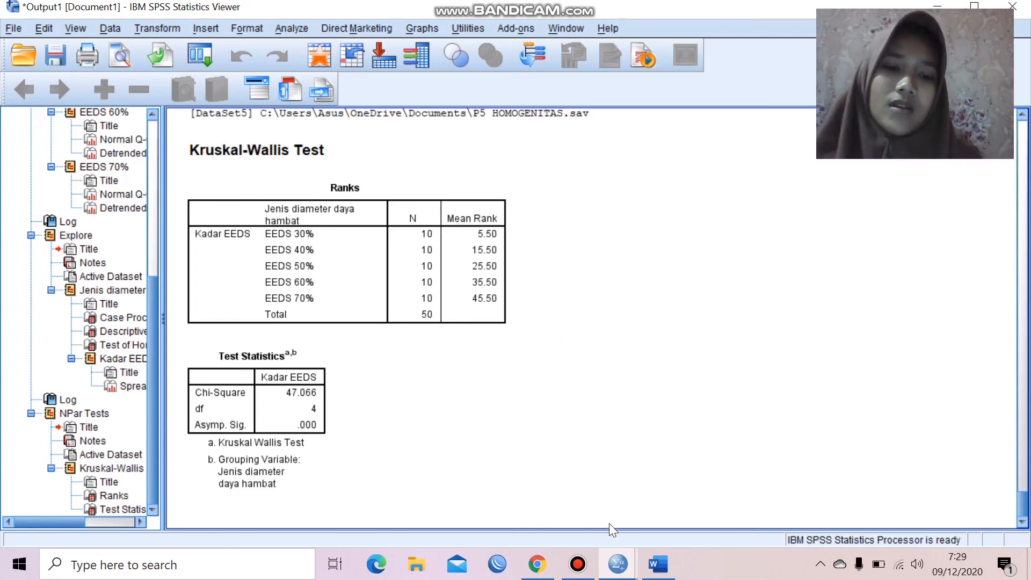
mouse_move(667, 575)
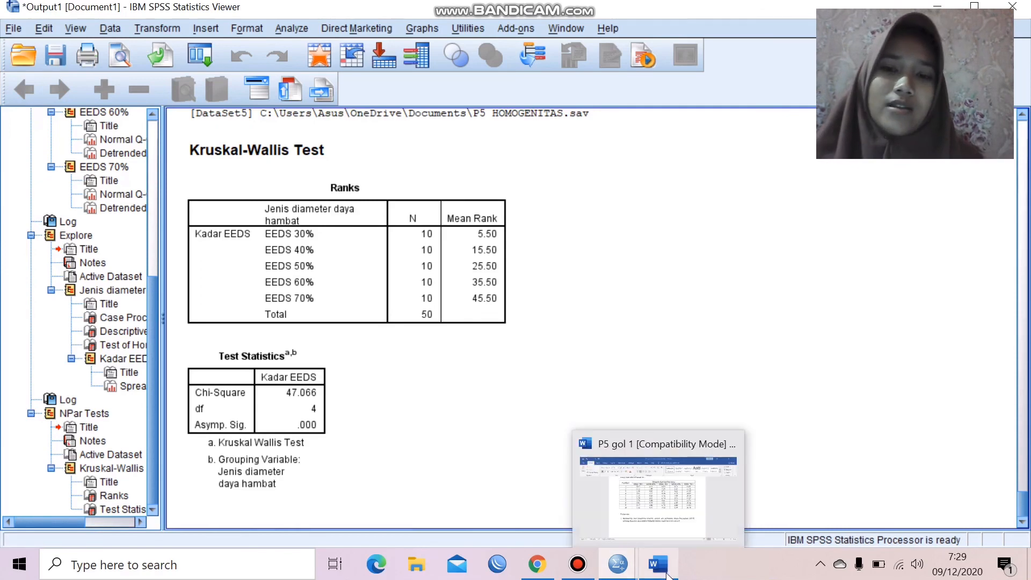
left_click(679, 494)
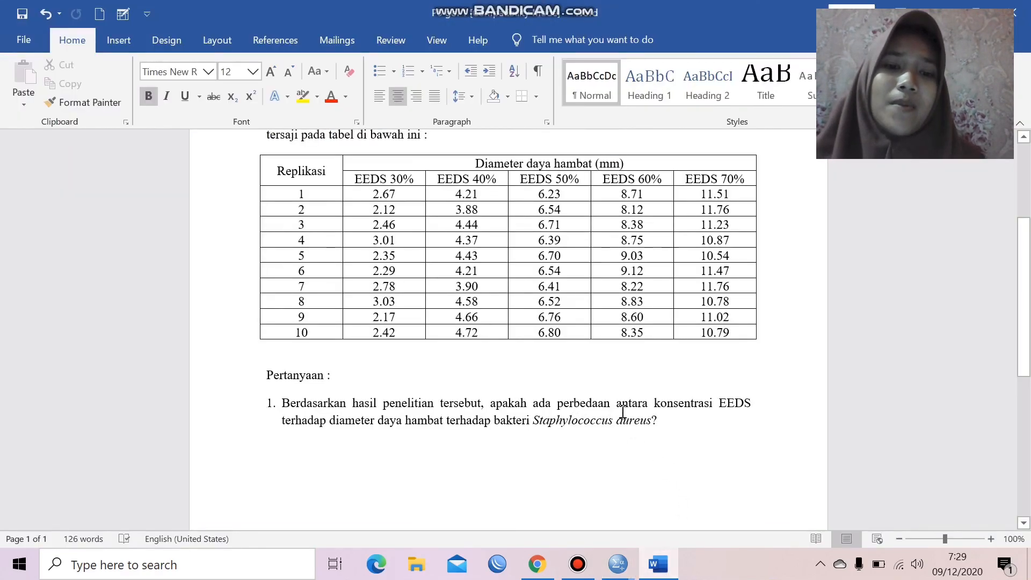